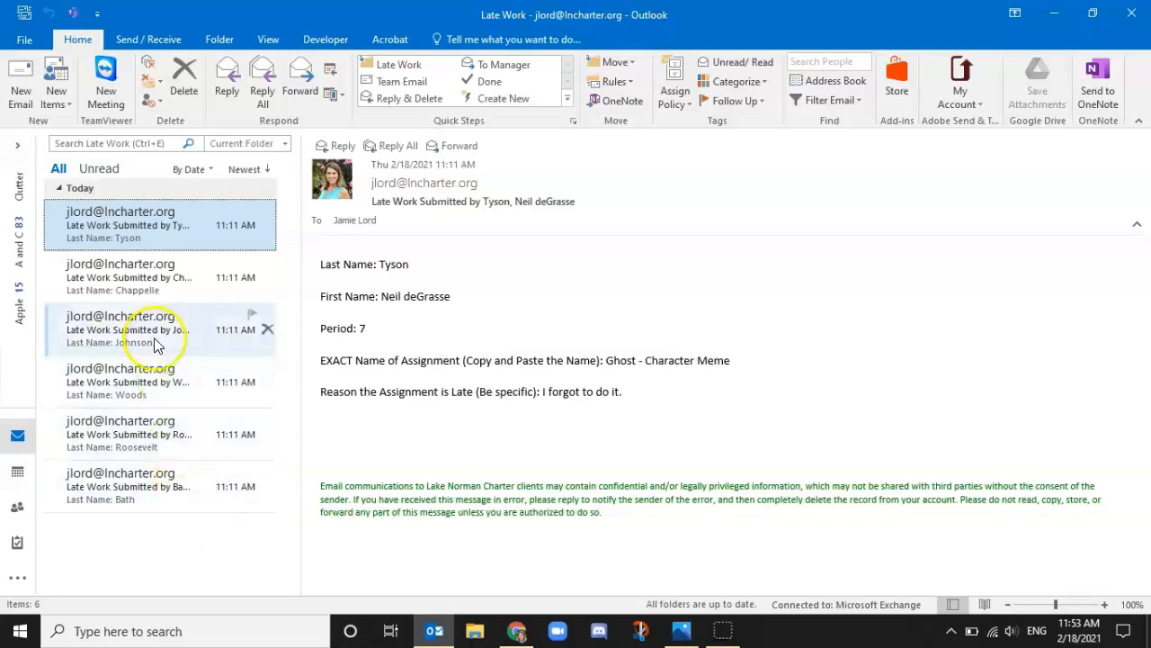
Open the second 'Late Work Submitted by' email in Outlook's Late Work folder to read its details.
{"action": "left_click", "coordinate": [130, 270]}
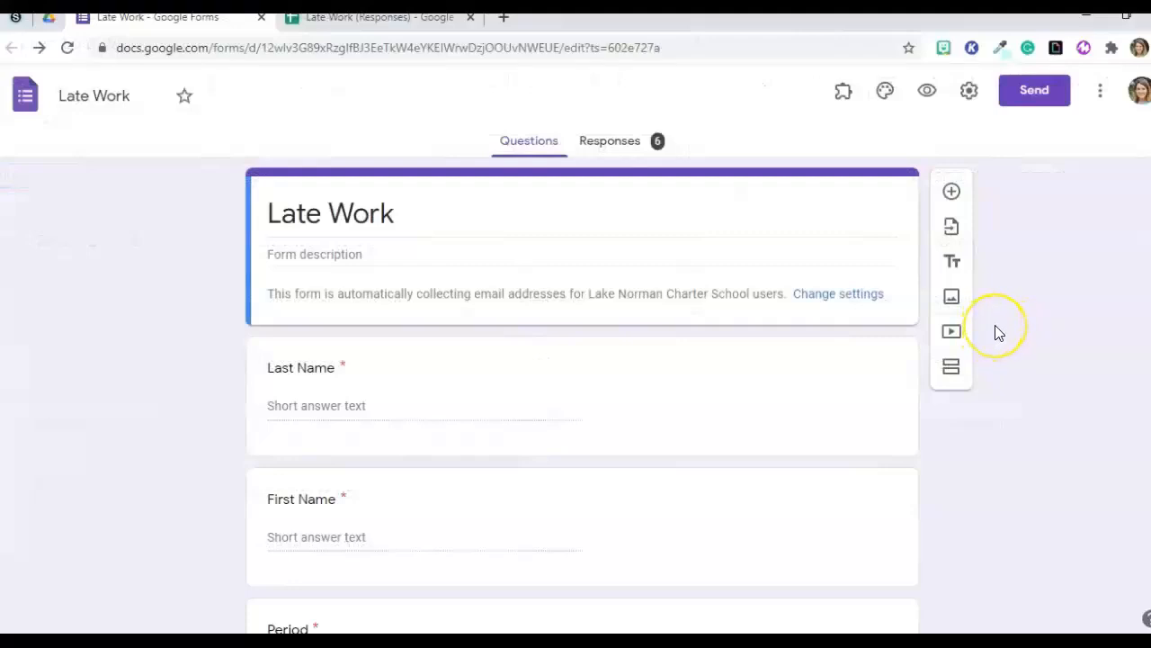
Review the Late Work form's name, period, assignment and reason questions, then go to the responses spreadsheet.
{"action": "scroll", "coordinate": [998, 332], "scroll_direction": "down", "scroll_amount": 1}
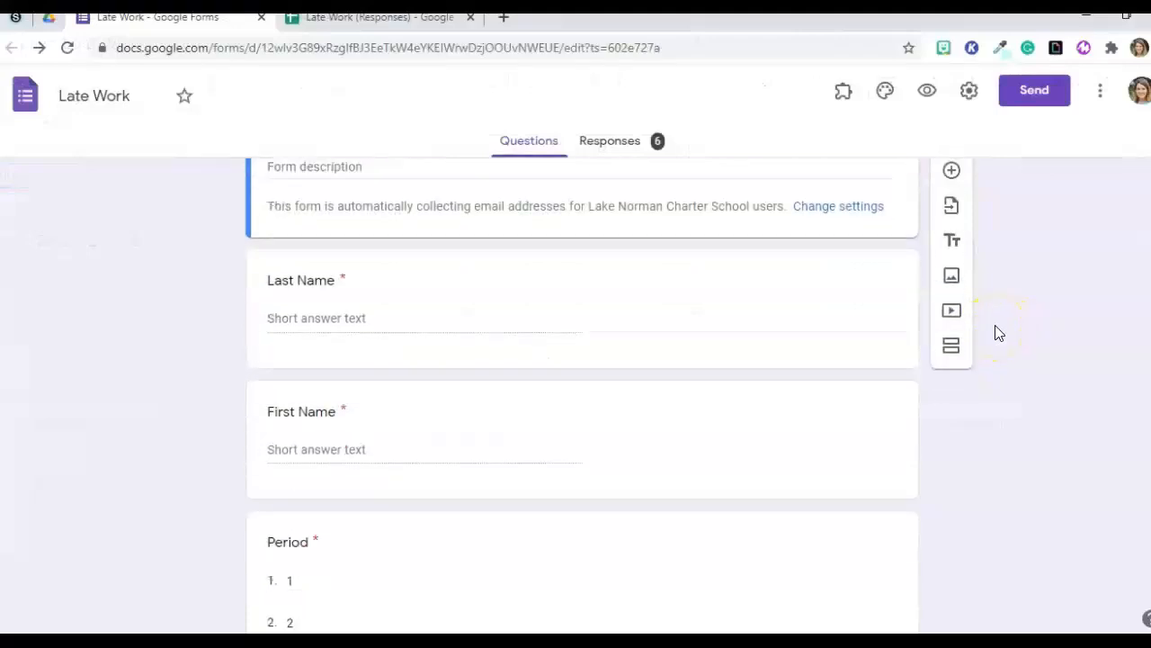
{"action": "scroll", "coordinate": [998, 331], "scroll_direction": "up", "scroll_amount": 1}
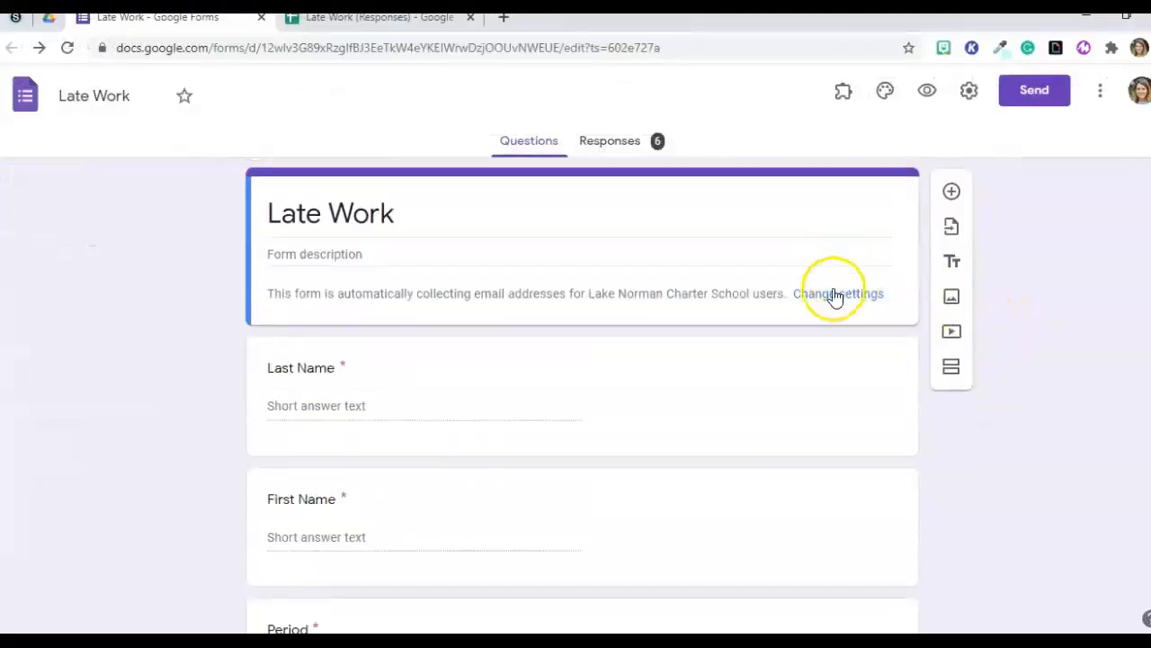
{"action": "scroll", "coordinate": [1017, 374], "scroll_direction": "down", "scroll_amount": 1}
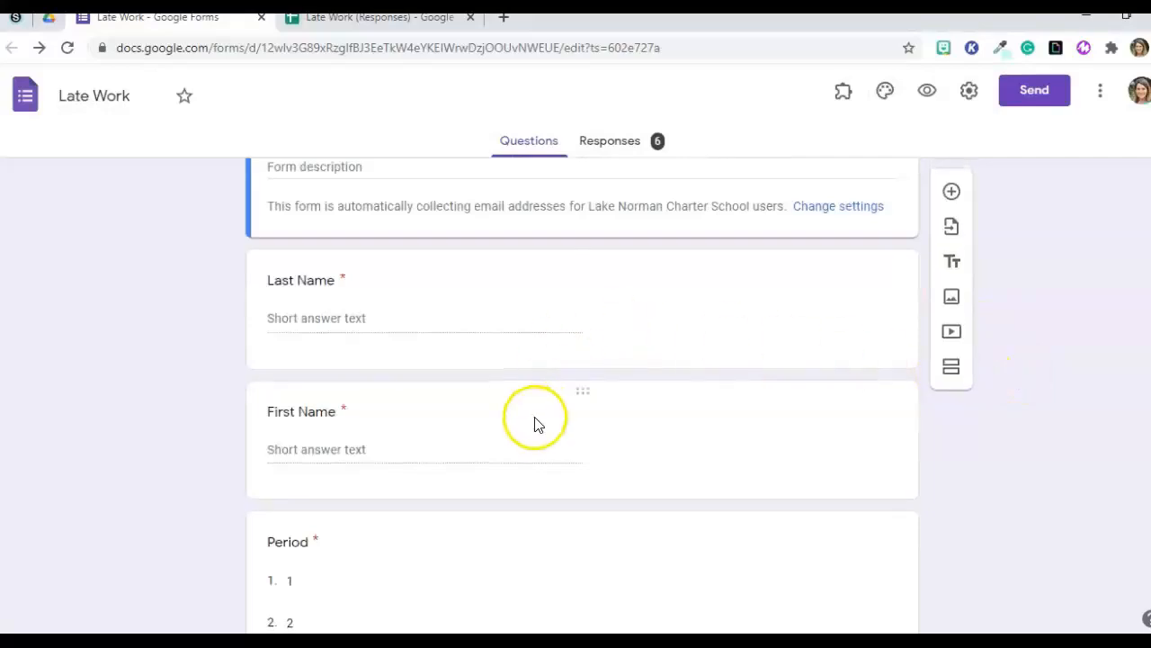
{"action": "scroll", "coordinate": [534, 423], "scroll_direction": "down", "scroll_amount": 4}
{"action": "scroll", "coordinate": [534, 427], "scroll_direction": "down", "scroll_amount": 2}
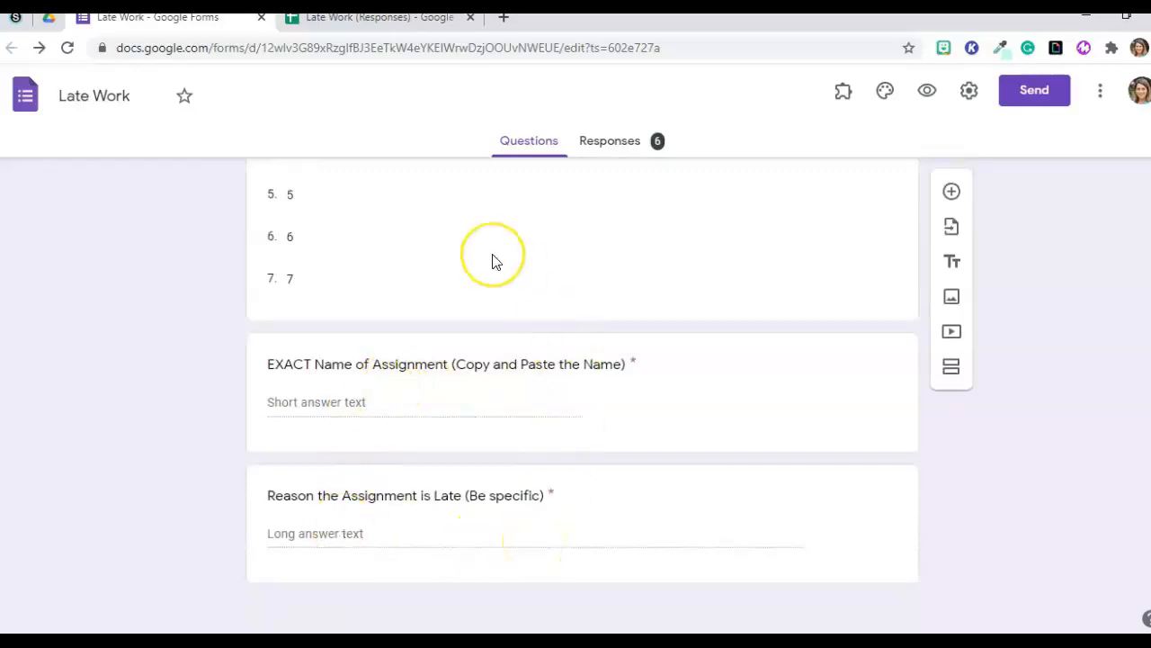
{"action": "left_click", "coordinate": [396, 18]}
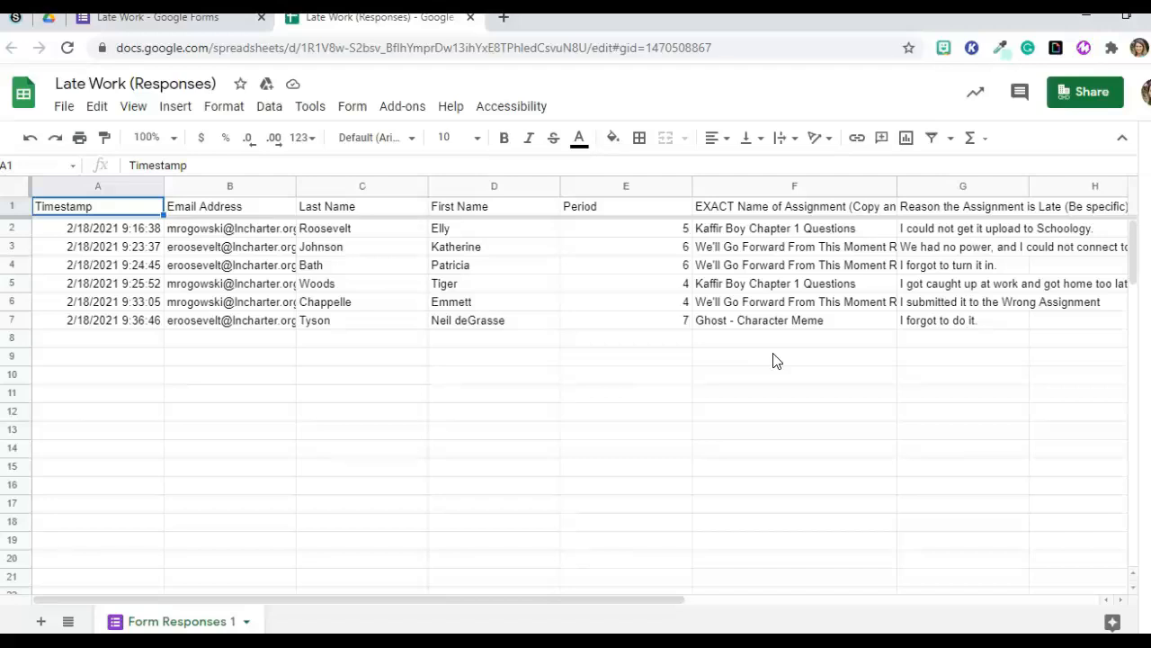
Start formMule's 'Choose source data and set merge type' setup from the Add-ons menu.
{"action": "left_click", "coordinate": [401, 107]}
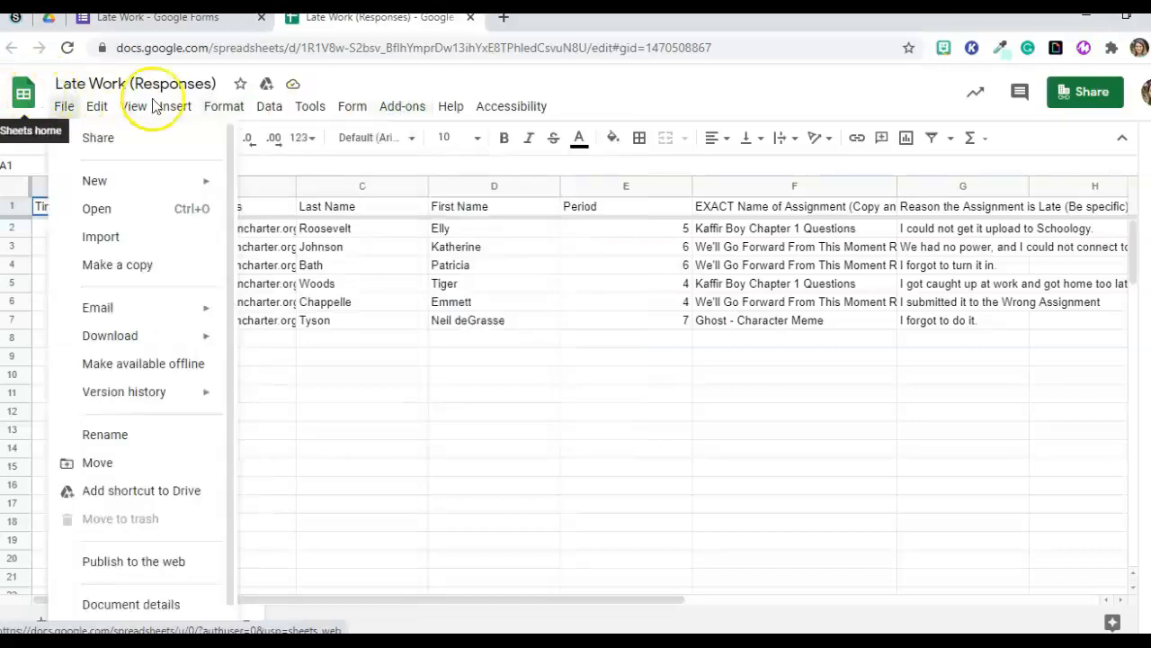
{"action": "left_click", "coordinate": [186, 27]}
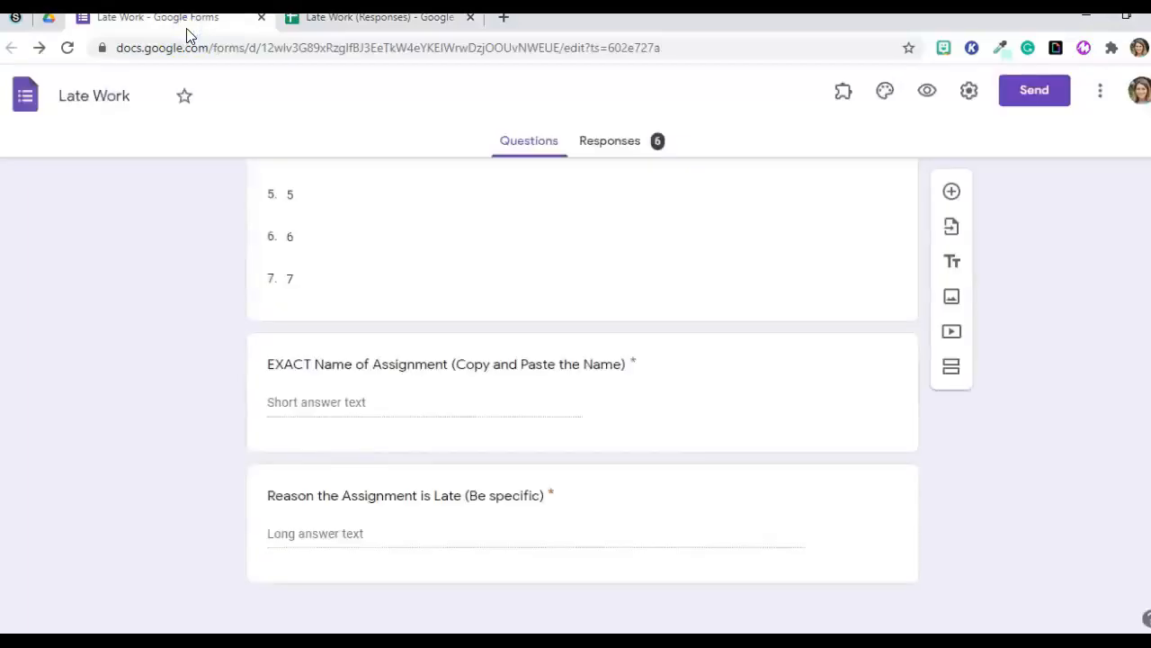
{"action": "left_click", "coordinate": [340, 20]}
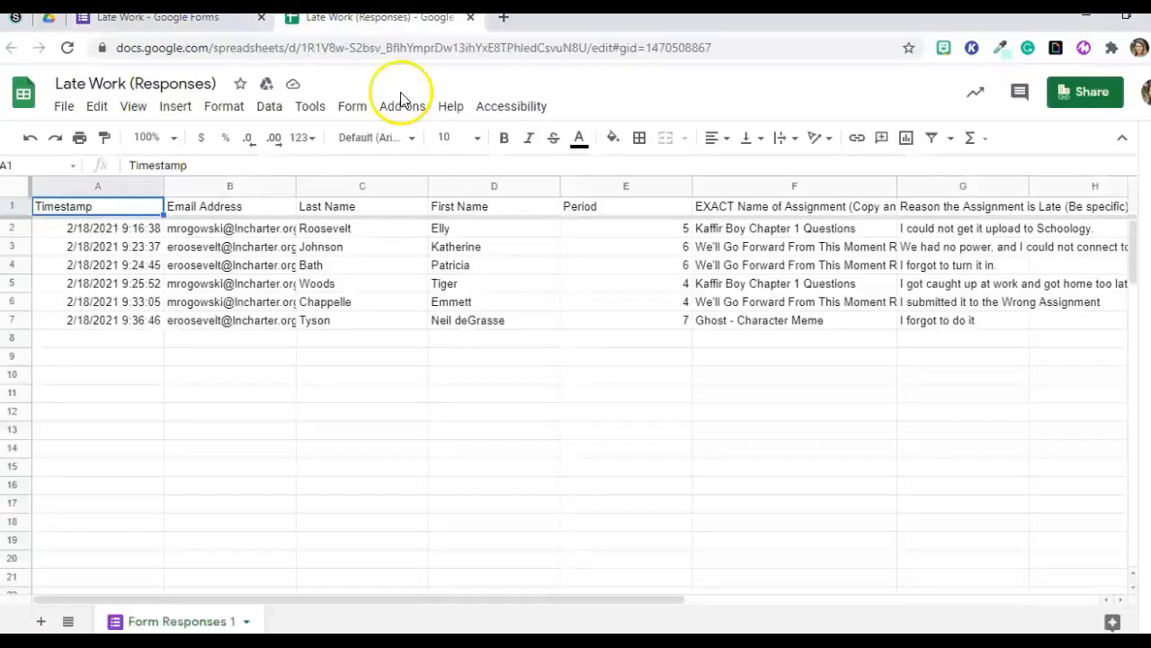
{"action": "left_click", "coordinate": [398, 107]}
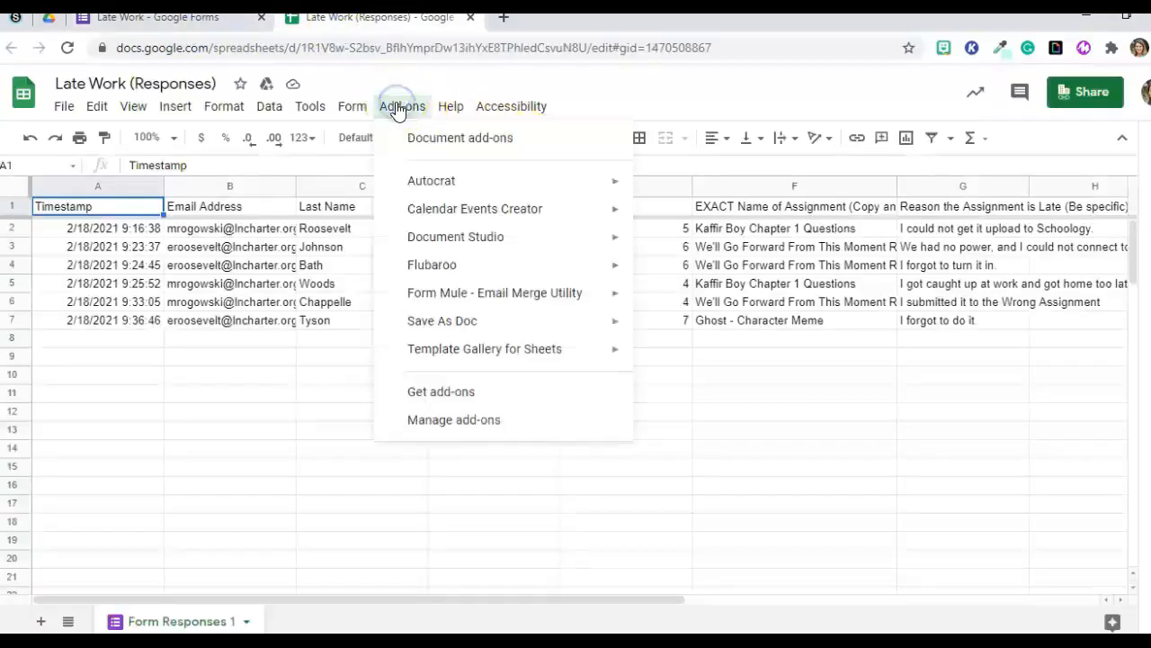
{"action": "mouse_move", "coordinate": [528, 300]}
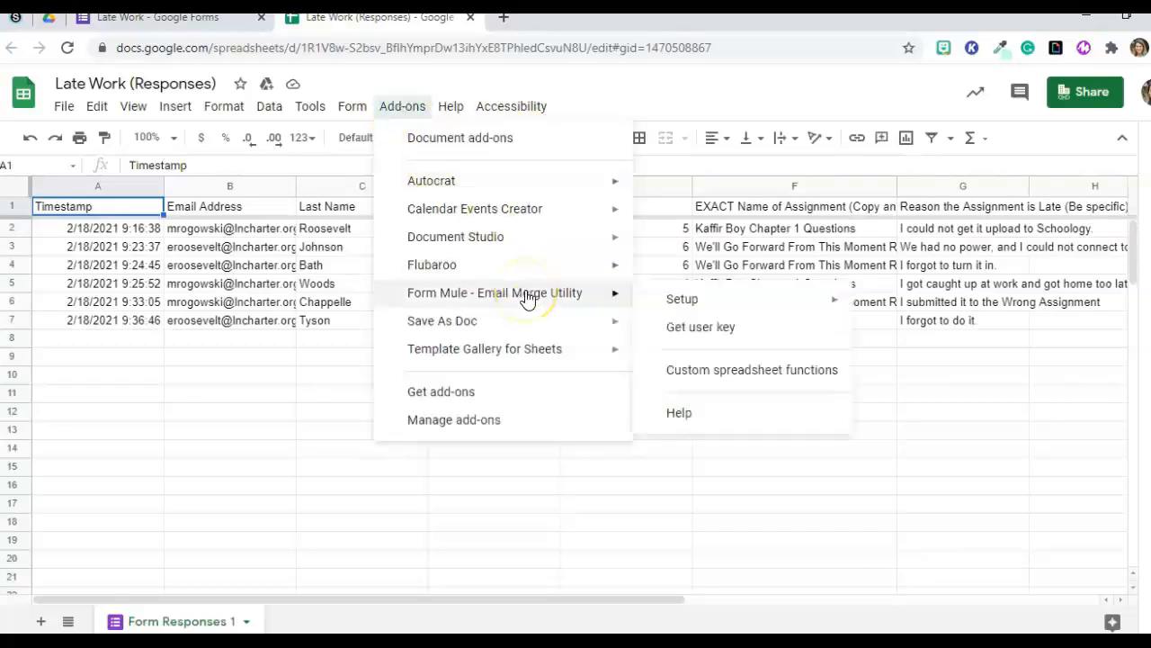
{"action": "mouse_move", "coordinate": [737, 309]}
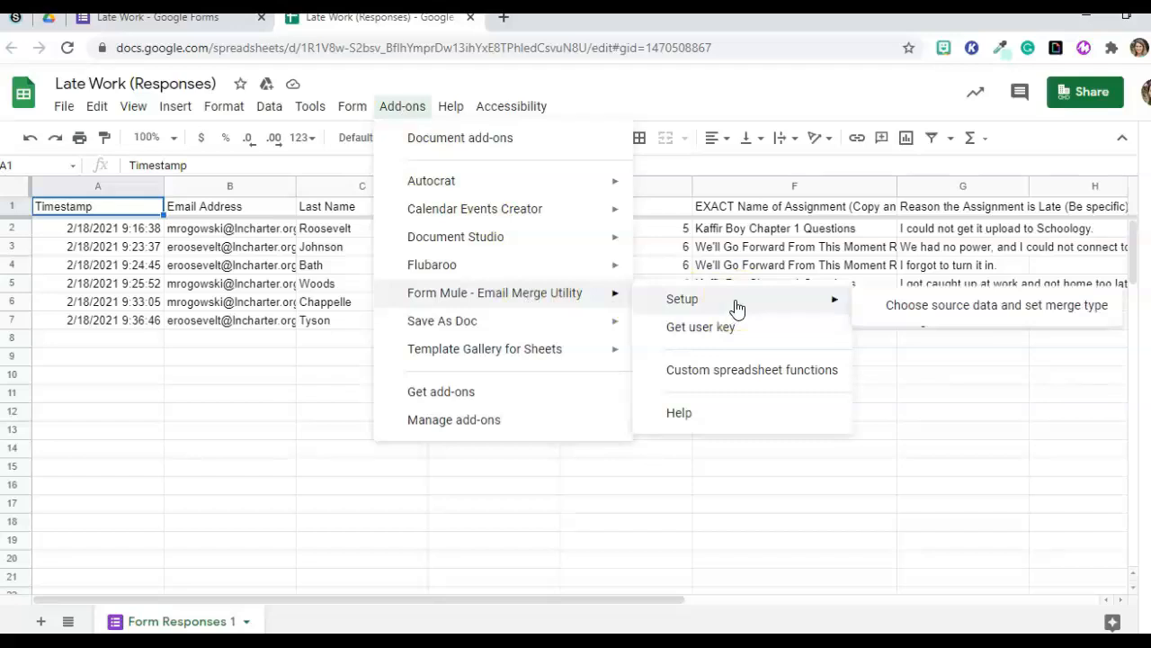
{"action": "left_click", "coordinate": [703, 301]}
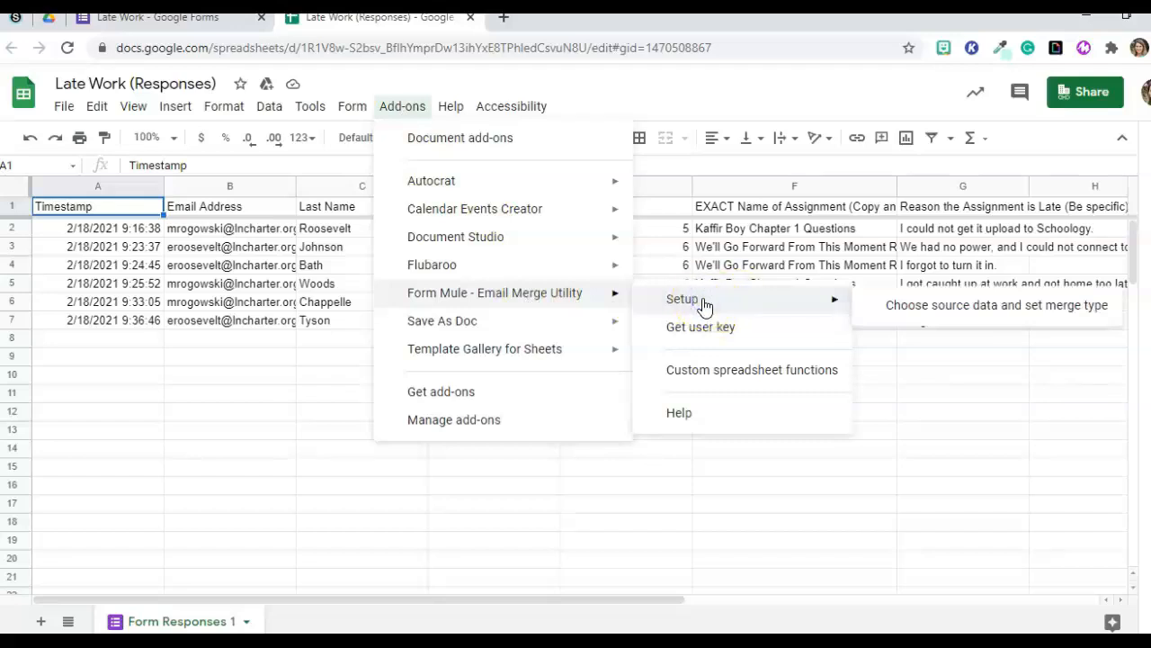
{"action": "left_click", "coordinate": [1003, 309]}
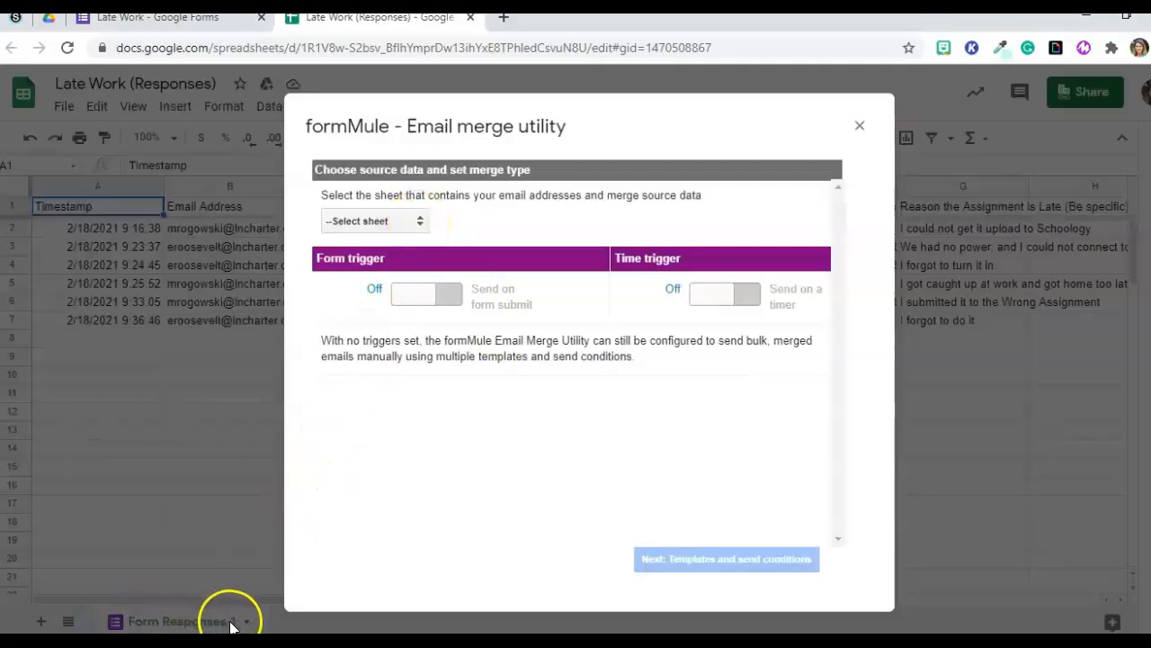
Use Form Responses 1 as the merge source with the form-submit trigger on, then continue to templates.
{"action": "left_click", "coordinate": [418, 221]}
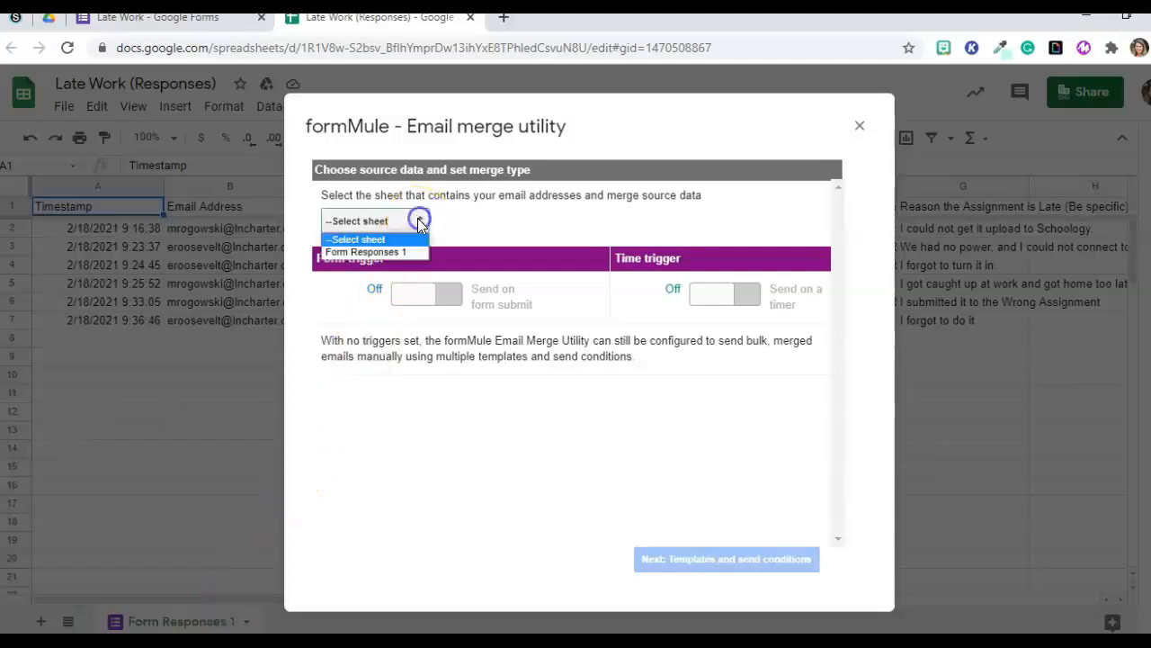
{"action": "left_click", "coordinate": [400, 251]}
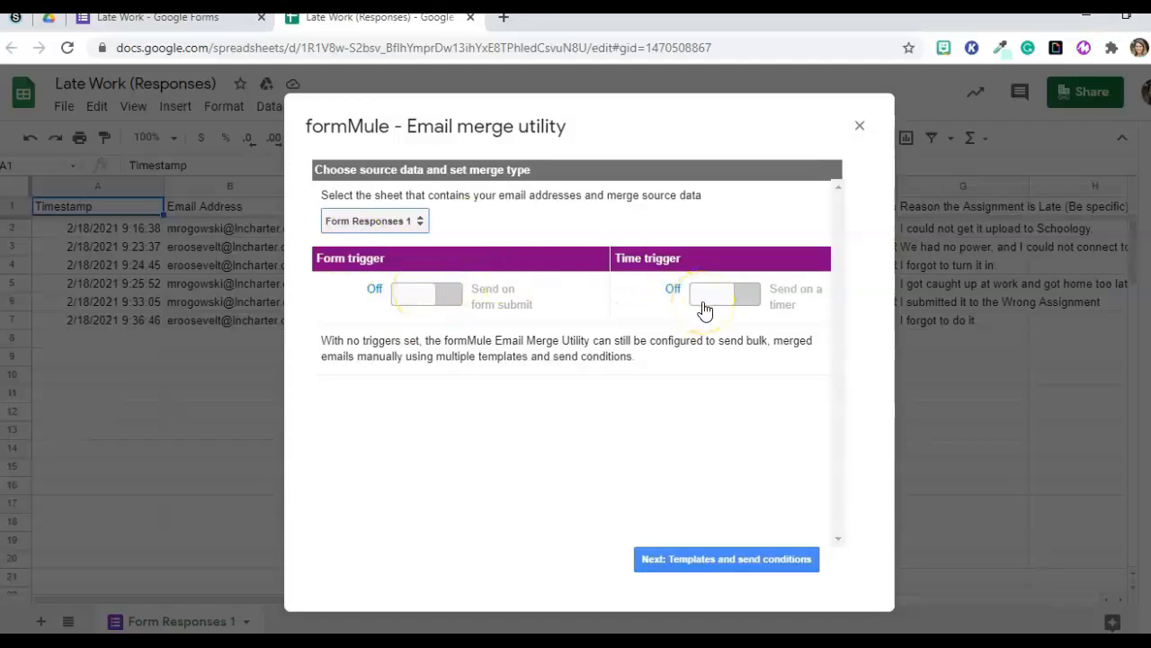
{"action": "left_click", "coordinate": [423, 296]}
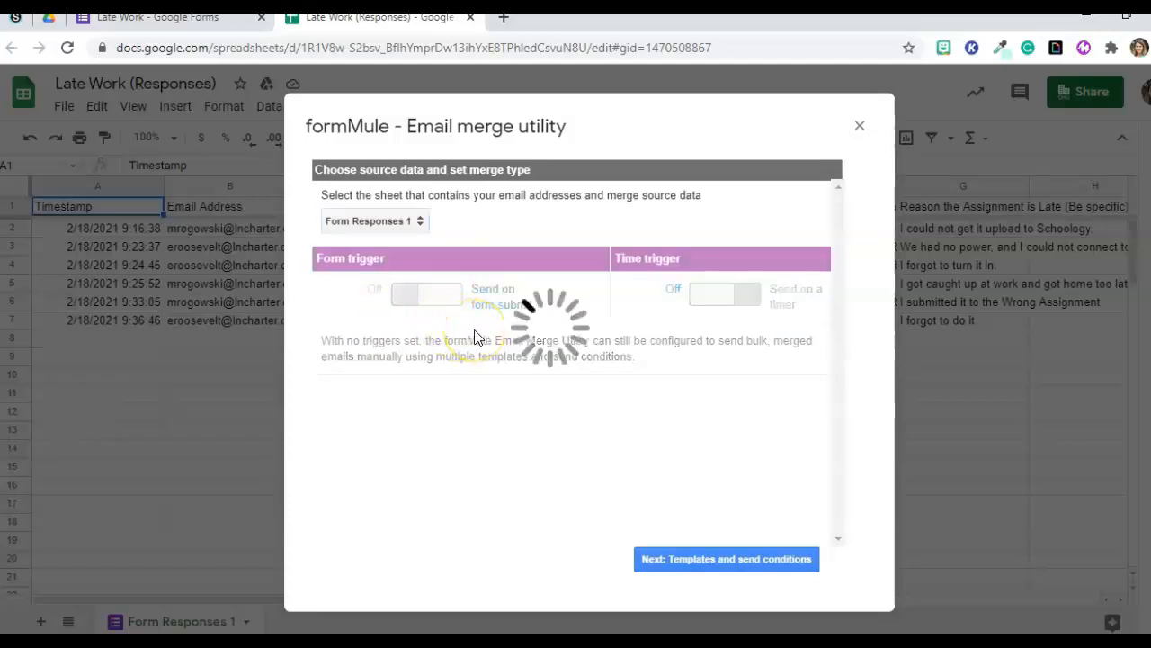
{"action": "left_click", "coordinate": [500, 297]}
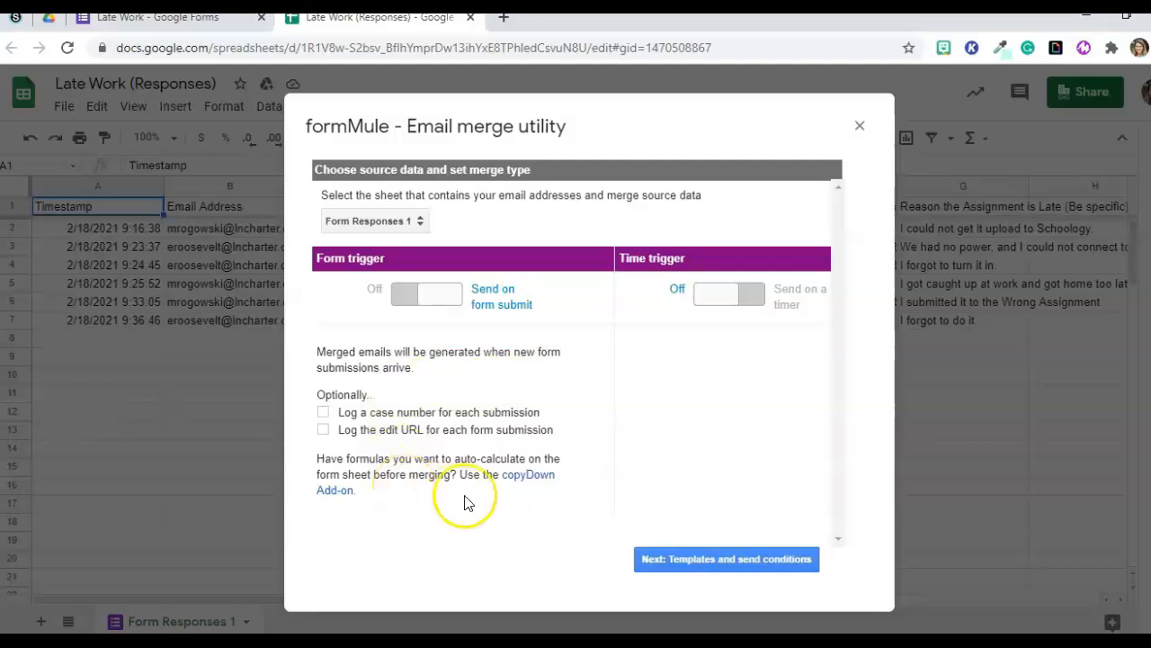
{"action": "left_click", "coordinate": [727, 564]}
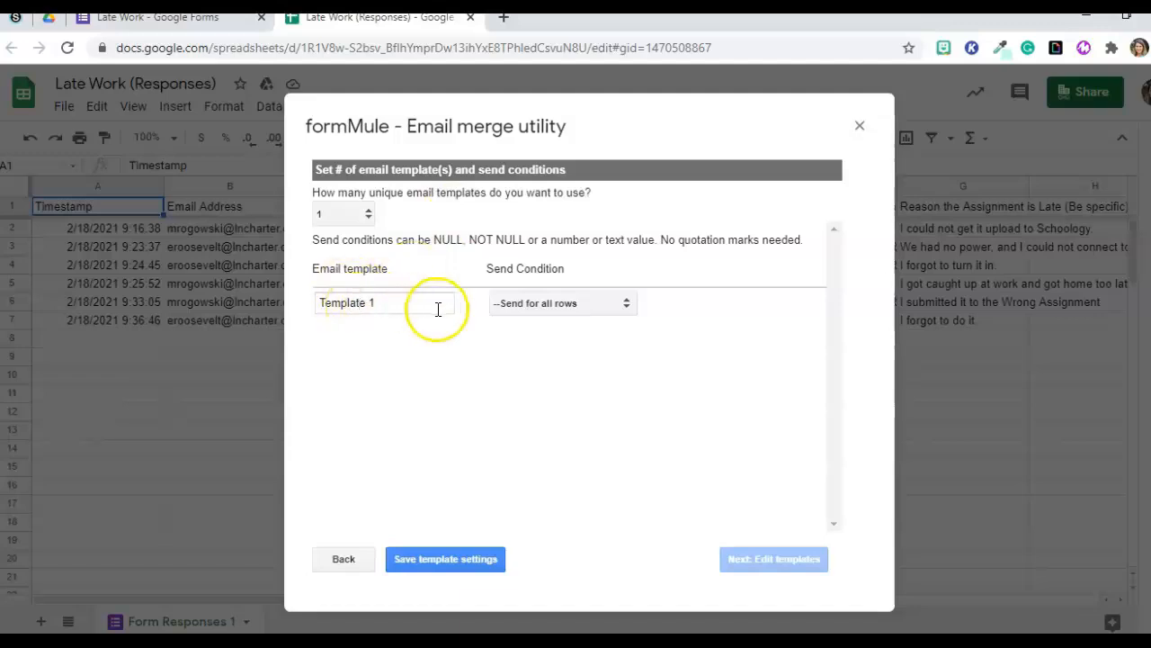
Keep '--Send for all rows', rename Template 1 to 'Send myself an email', and save.
{"action": "left_click", "coordinate": [628, 304]}
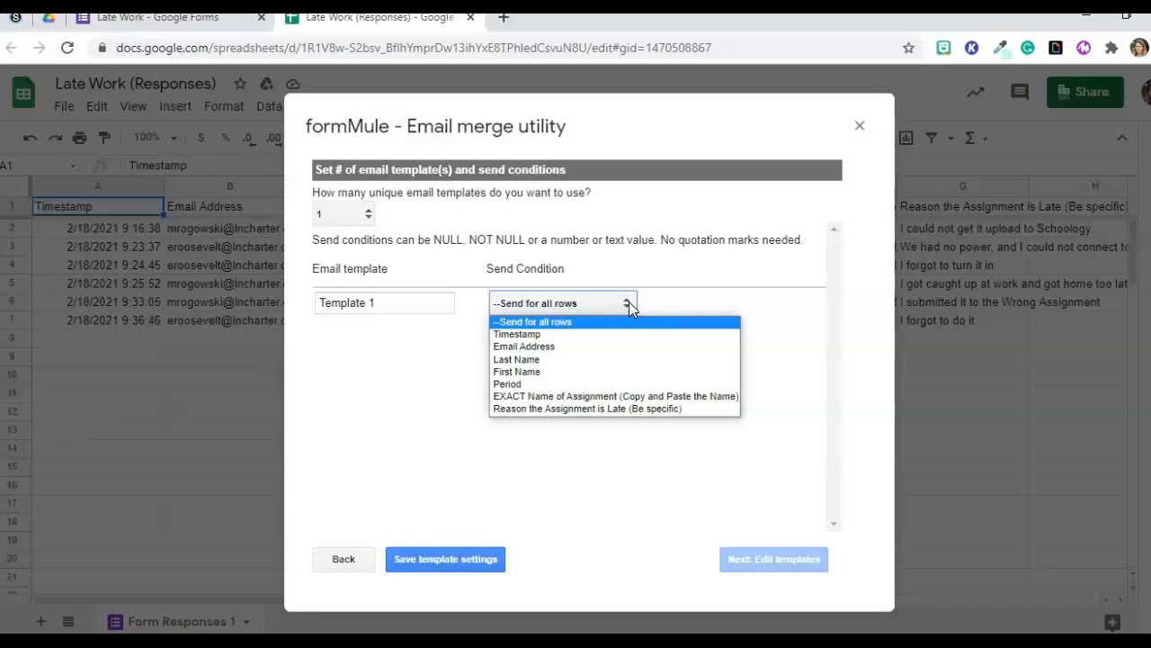
{"action": "left_click", "coordinate": [770, 315]}
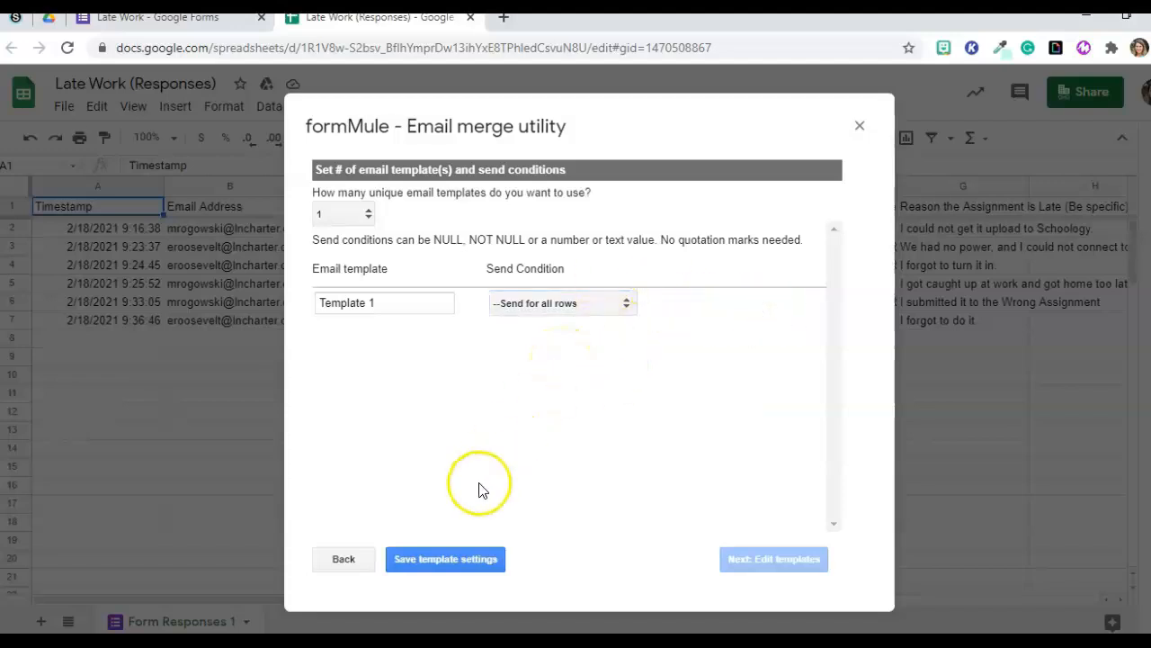
{"action": "left_click", "coordinate": [443, 565]}
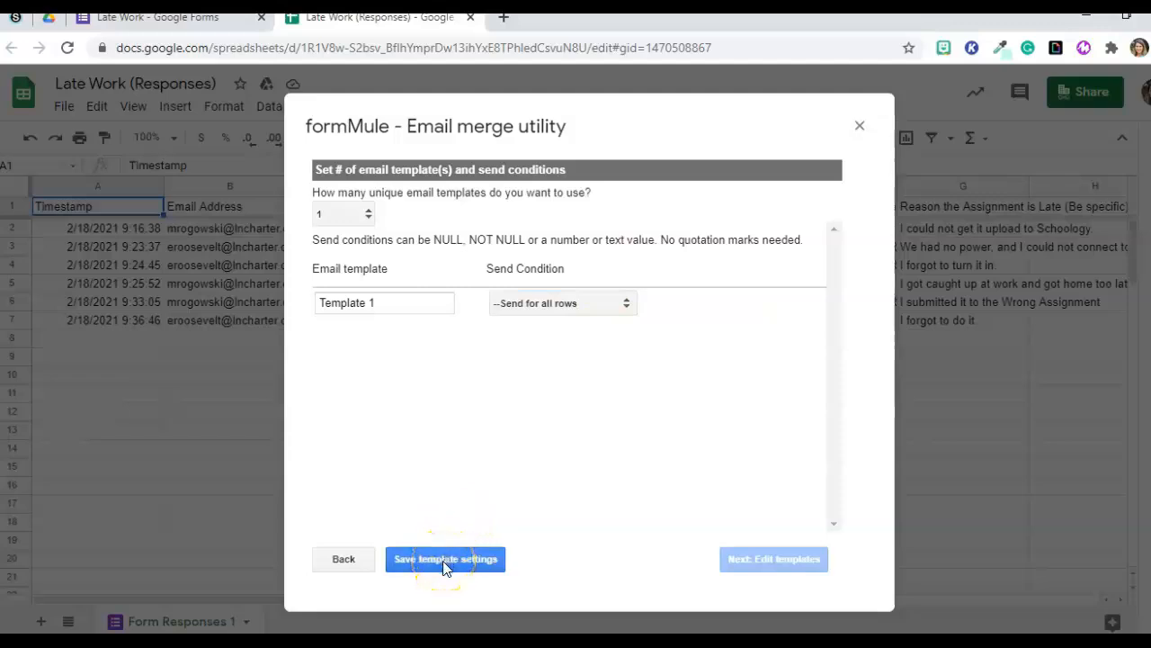
{"action": "left_click_drag", "start_coordinate": [371, 304], "coordinate": [297, 304]}
{"action": "type", "text": "Send myself an email"}
{"action": "left_click", "coordinate": [444, 558]}
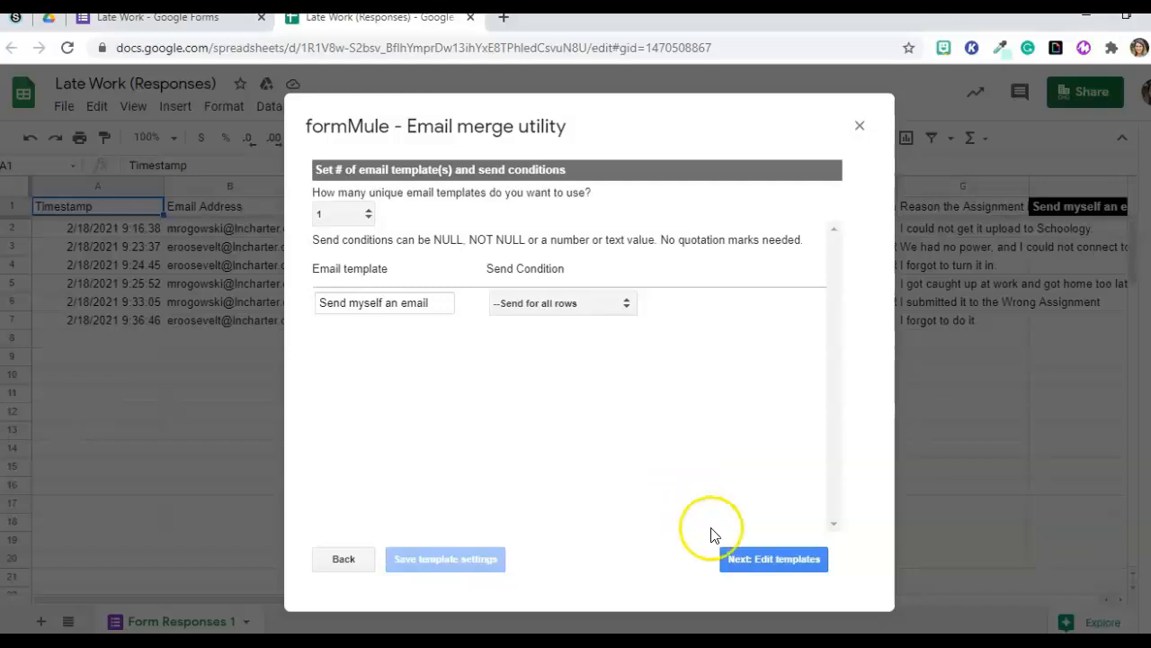
Address the template to your own email with subject 'Late Work Submitted by <<Last Name>> <<First Name>>'.
{"action": "left_click", "coordinate": [770, 557]}
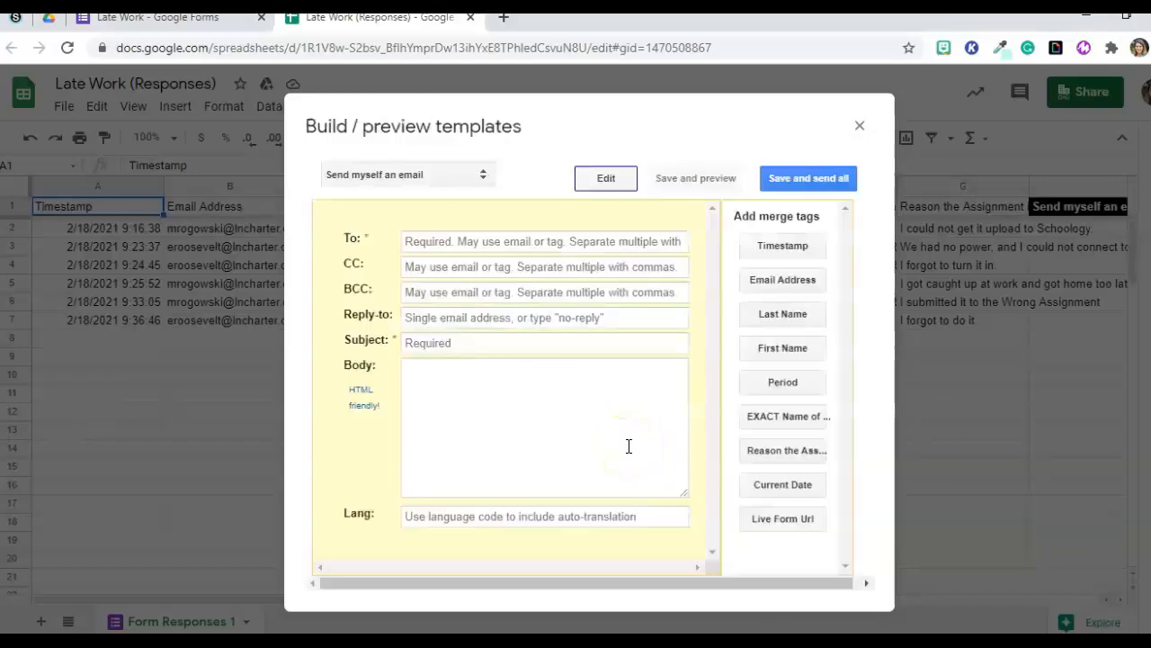
{"action": "left_click", "coordinate": [417, 236]}
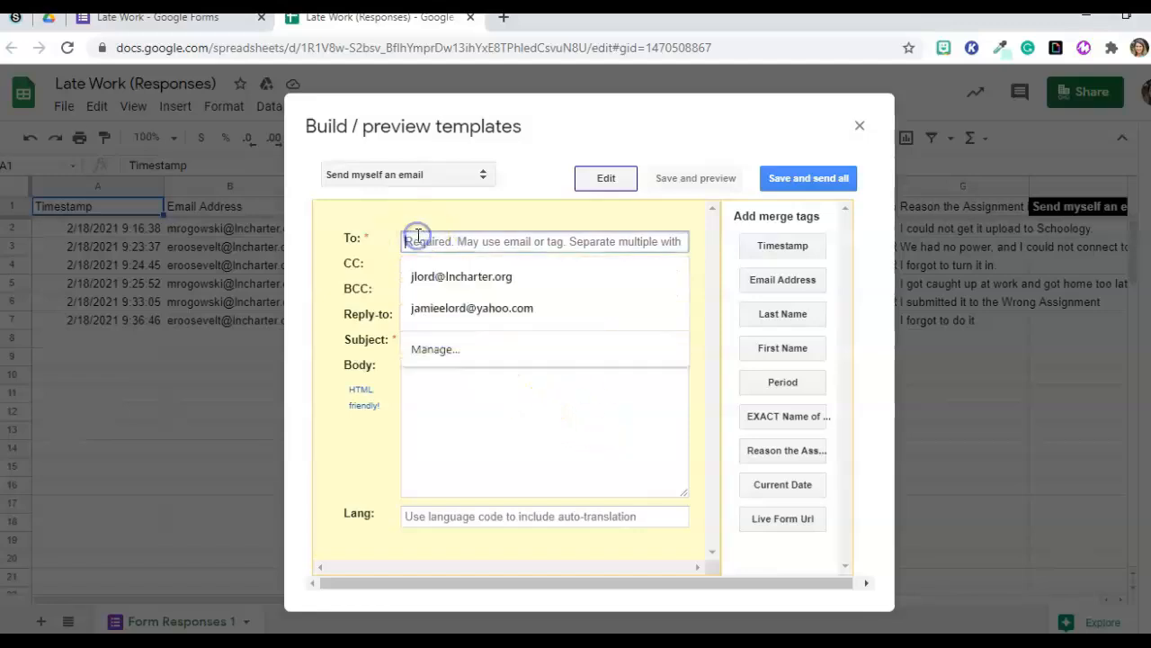
{"action": "left_click", "coordinate": [437, 272]}
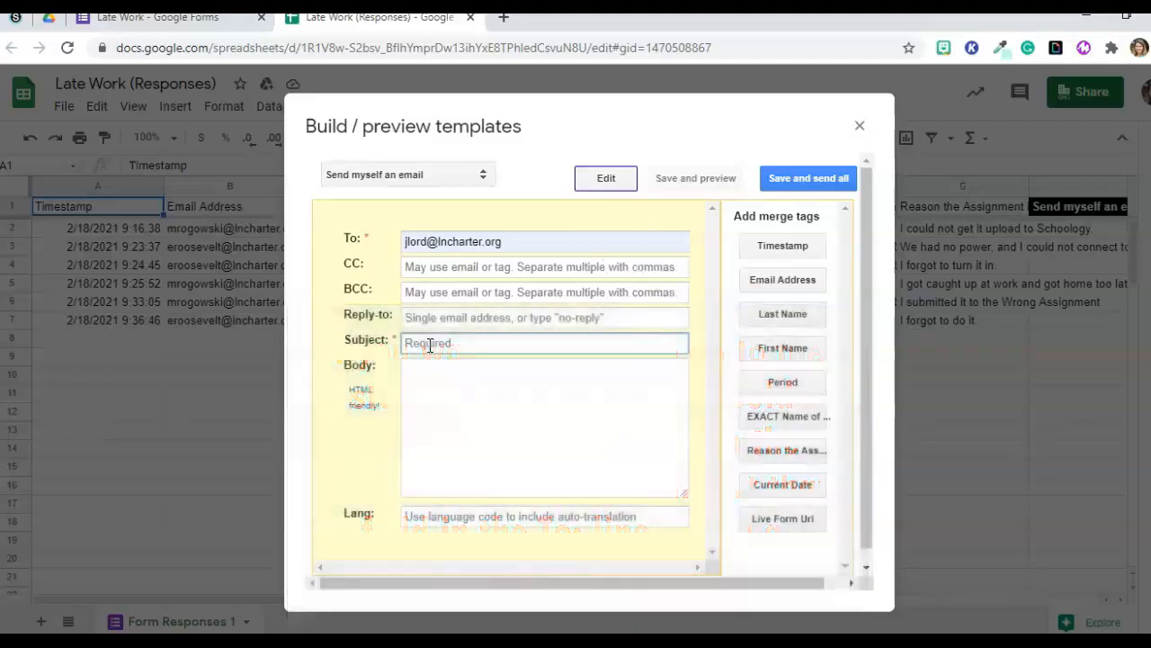
{"action": "type", "text": "Lat"}
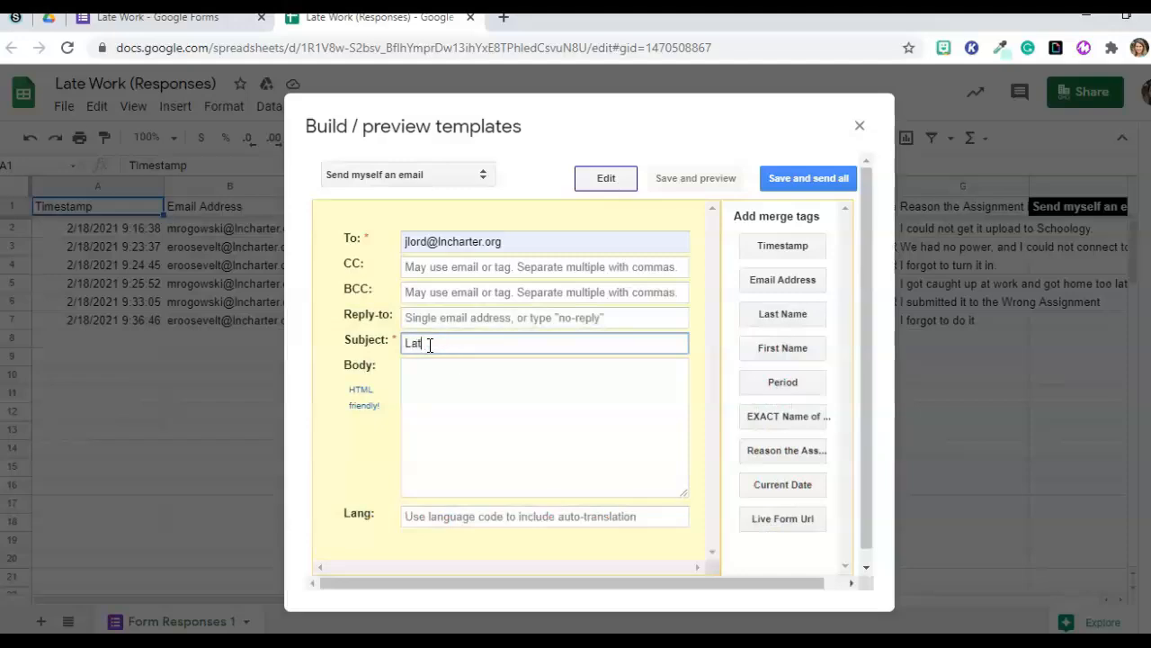
{"action": "type", "text": "e Work Submitted by"}
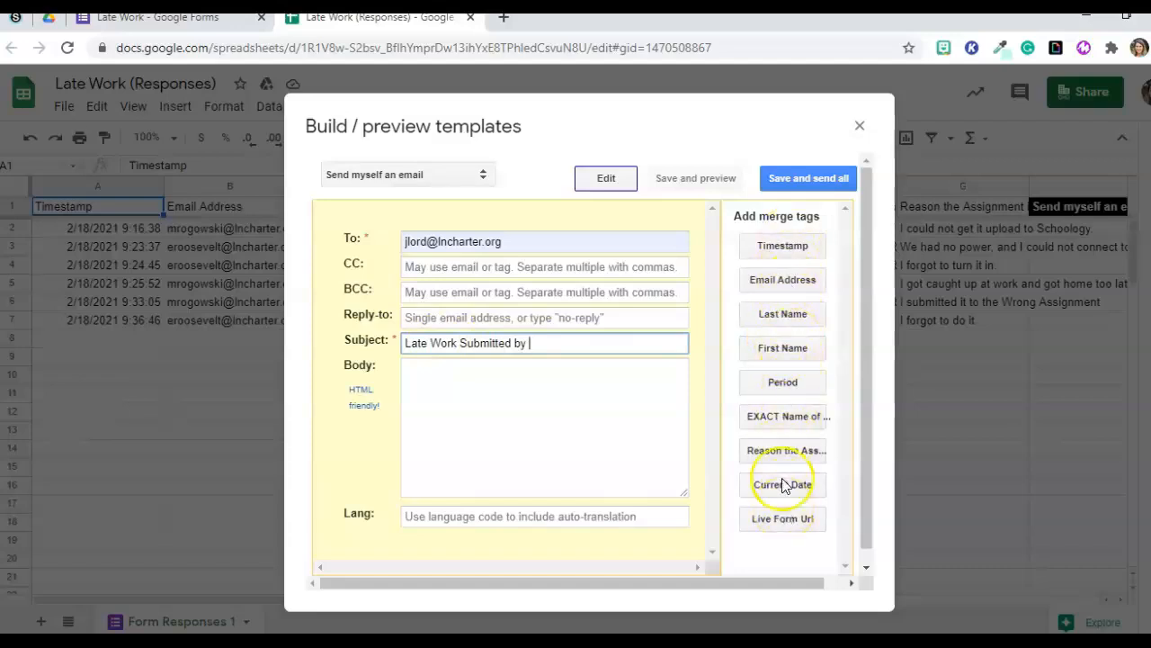
{"action": "left_click", "coordinate": [764, 315]}
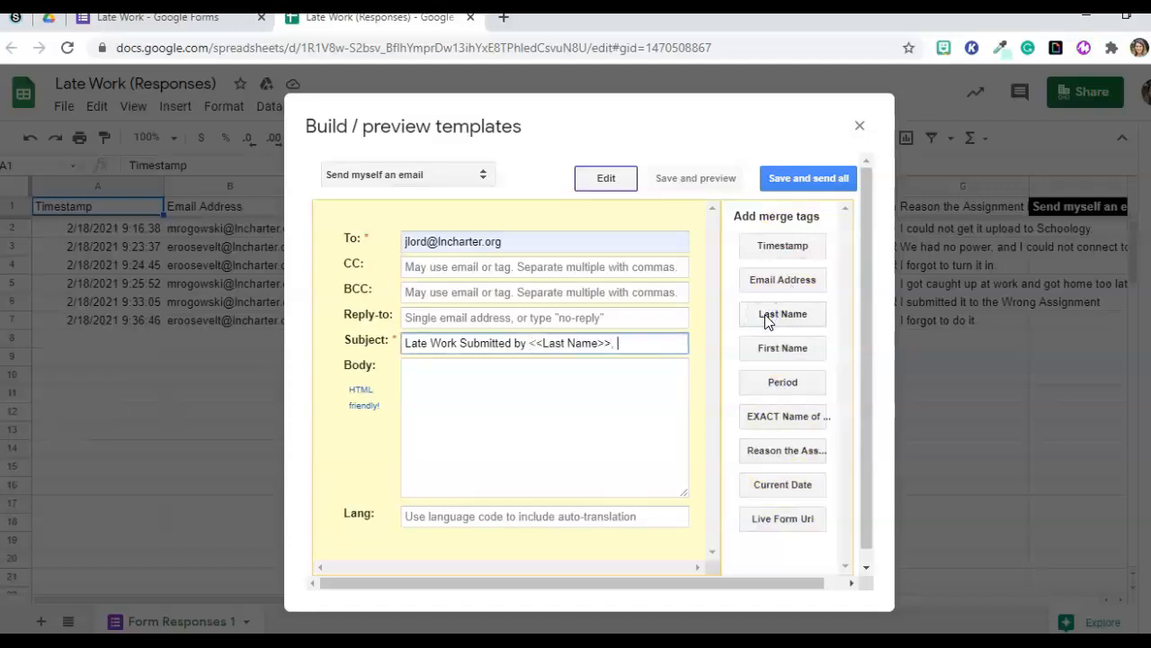
{"action": "left_click", "coordinate": [775, 348]}
Paste the merge-tag text into the template's email body.
{"action": "left_click", "coordinate": [436, 379]}
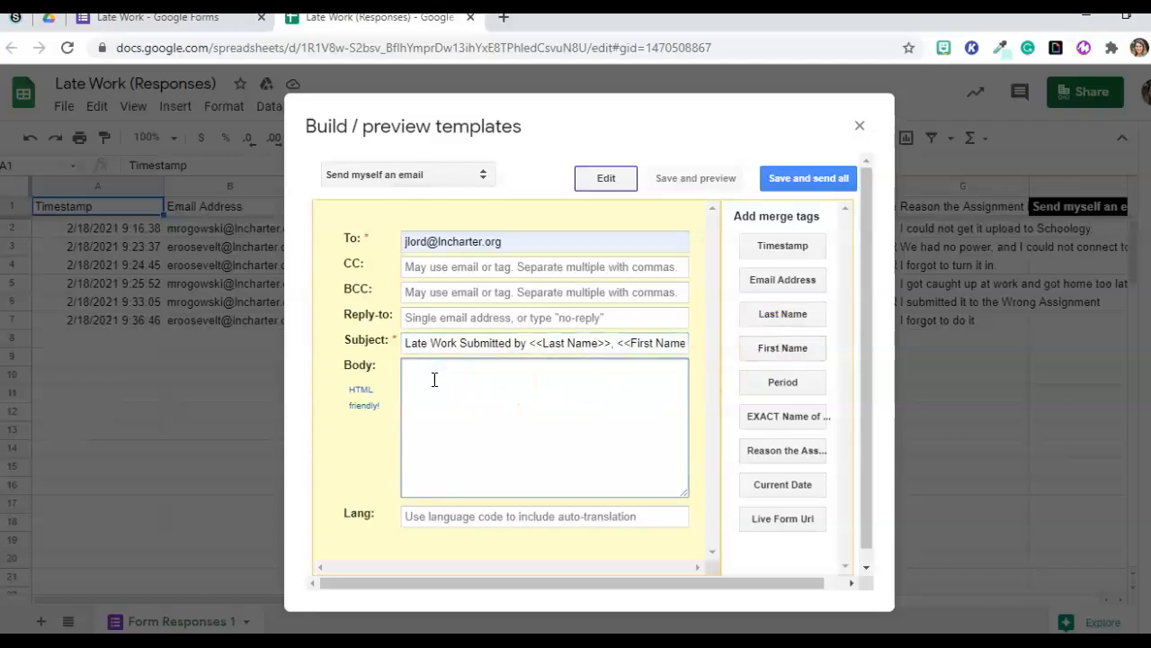
{"action": "type", "text": "Last Name: <<Last Name>>  First Name: <<First Name>>  Period: <<Period>>  EXACT Name of Assignment (Copy and Paste the Name): <<EXACT Name of Assignment (Copy and Paste the Name)>>  Reason the Assignment is Late (Be specific): <<Reason the Assignment is Late (Be specific)>>"}
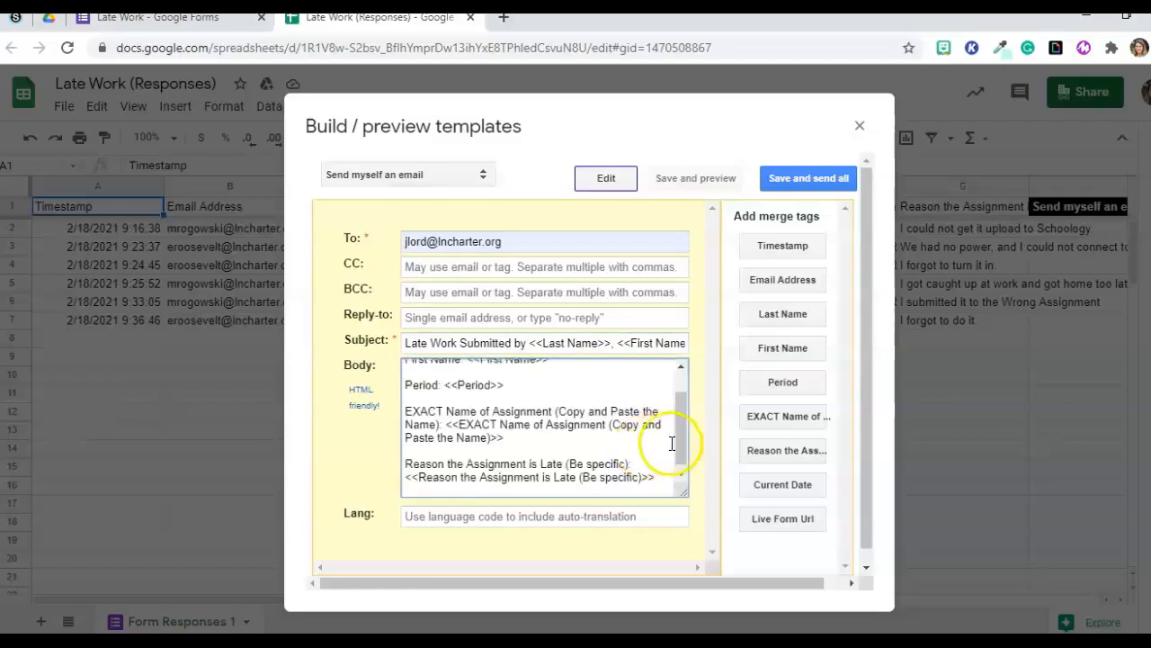
{"action": "left_click_drag", "start_coordinate": [681, 426], "coordinate": [681, 405]}
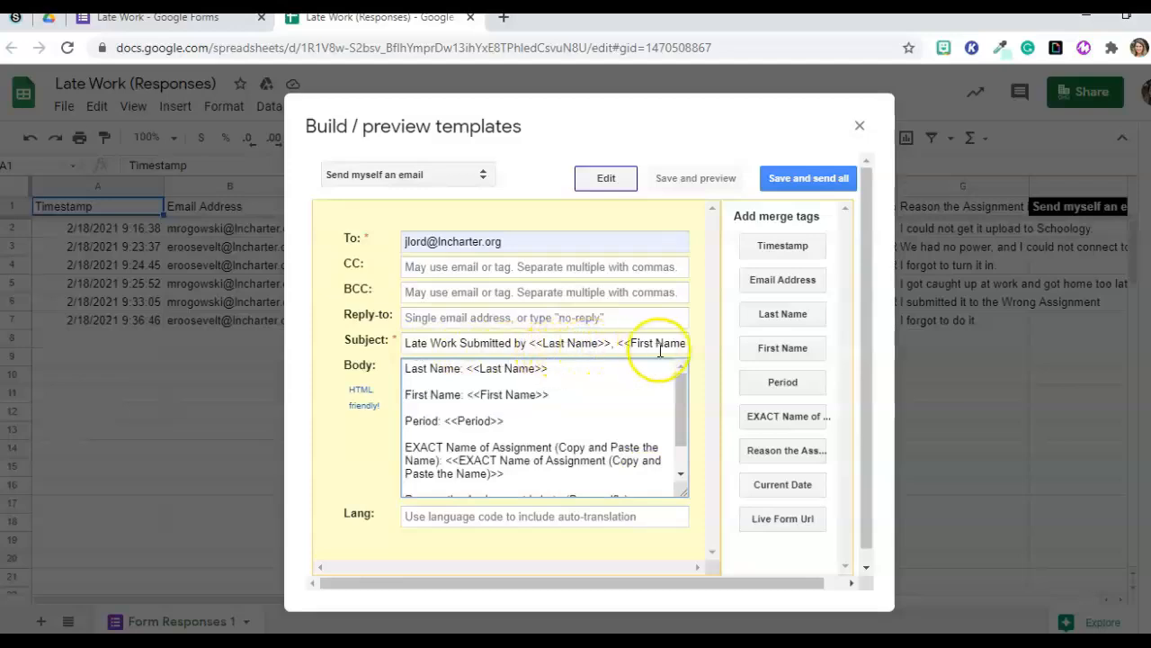
{"action": "left_click", "coordinate": [614, 385]}
{"action": "left_click", "coordinate": [676, 220]}
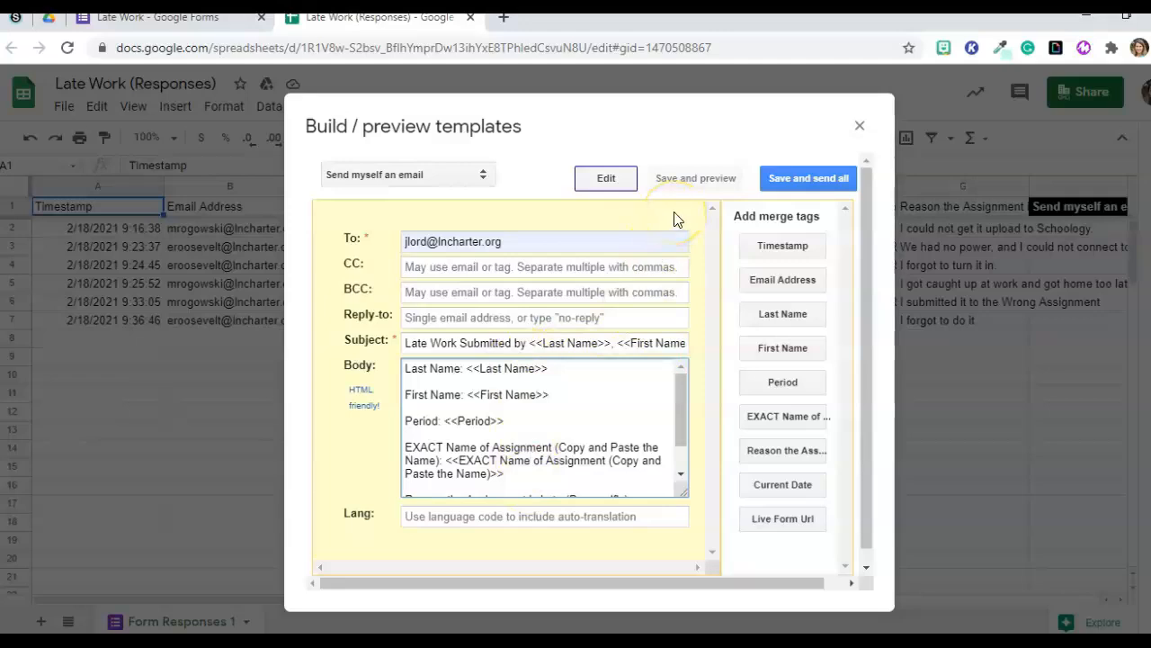
{"action": "left_click", "coordinate": [679, 183]}
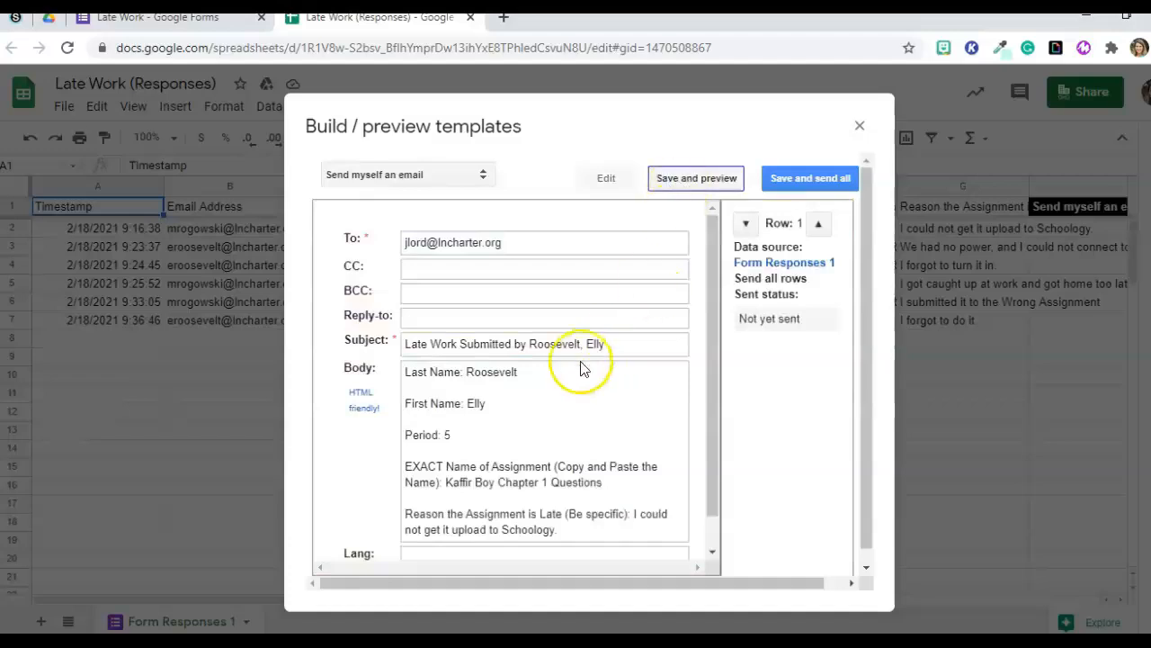
{"action": "left_click_drag", "start_coordinate": [717, 501], "coordinate": [715, 527]}
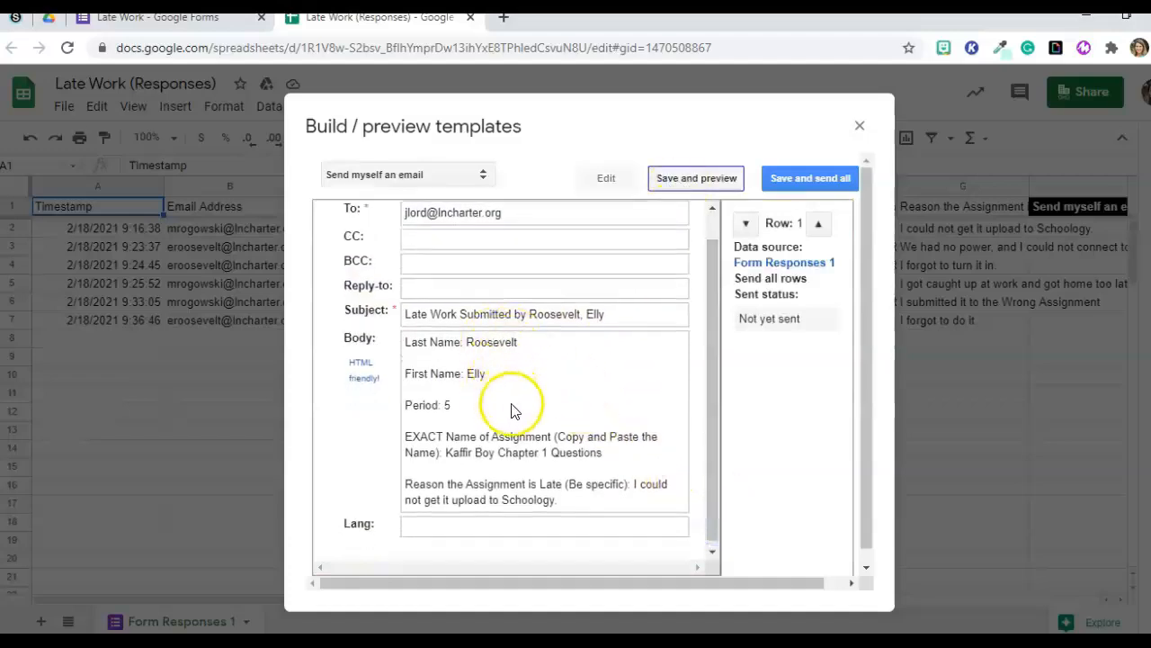
{"action": "left_click", "coordinate": [746, 224]}
{"action": "left_click", "coordinate": [817, 224]}
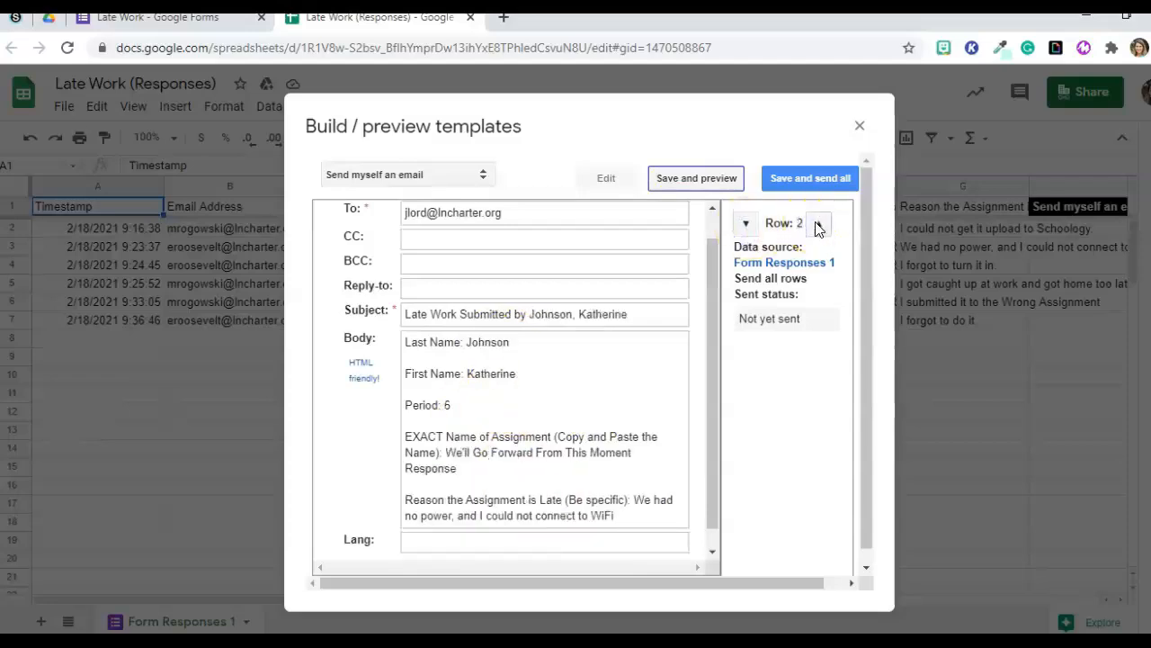
{"action": "left_click", "coordinate": [818, 225]}
{"action": "left_click", "coordinate": [817, 225]}
{"action": "left_click", "coordinate": [817, 225]}
{"action": "left_click", "coordinate": [818, 225]}
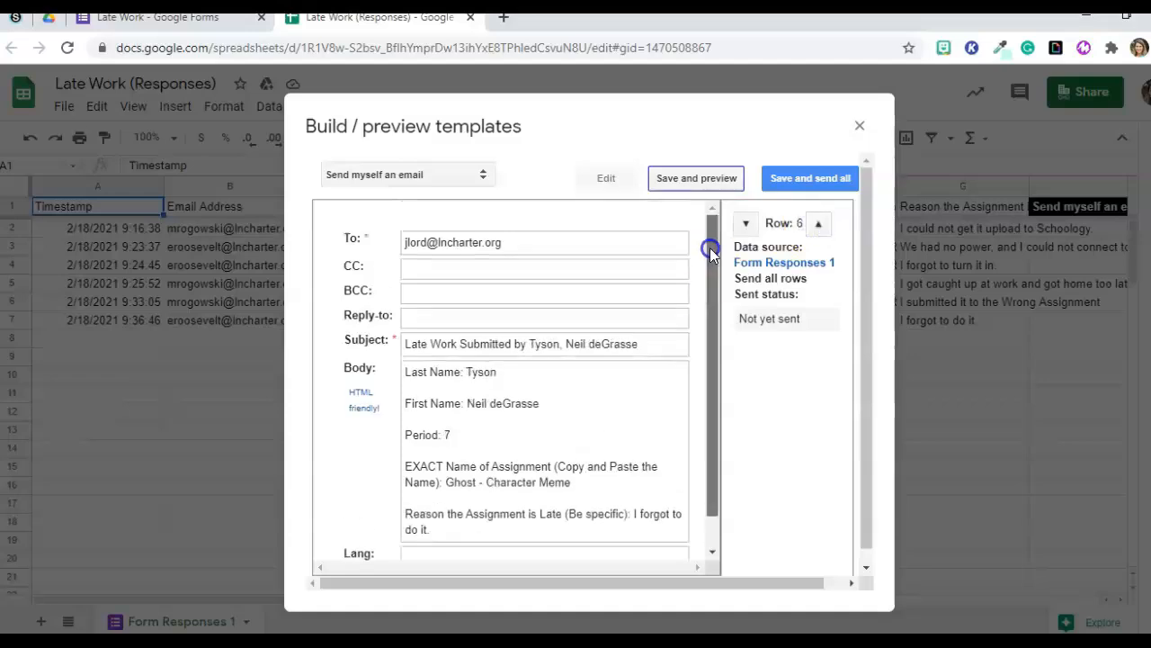
{"action": "left_click", "coordinate": [608, 189]}
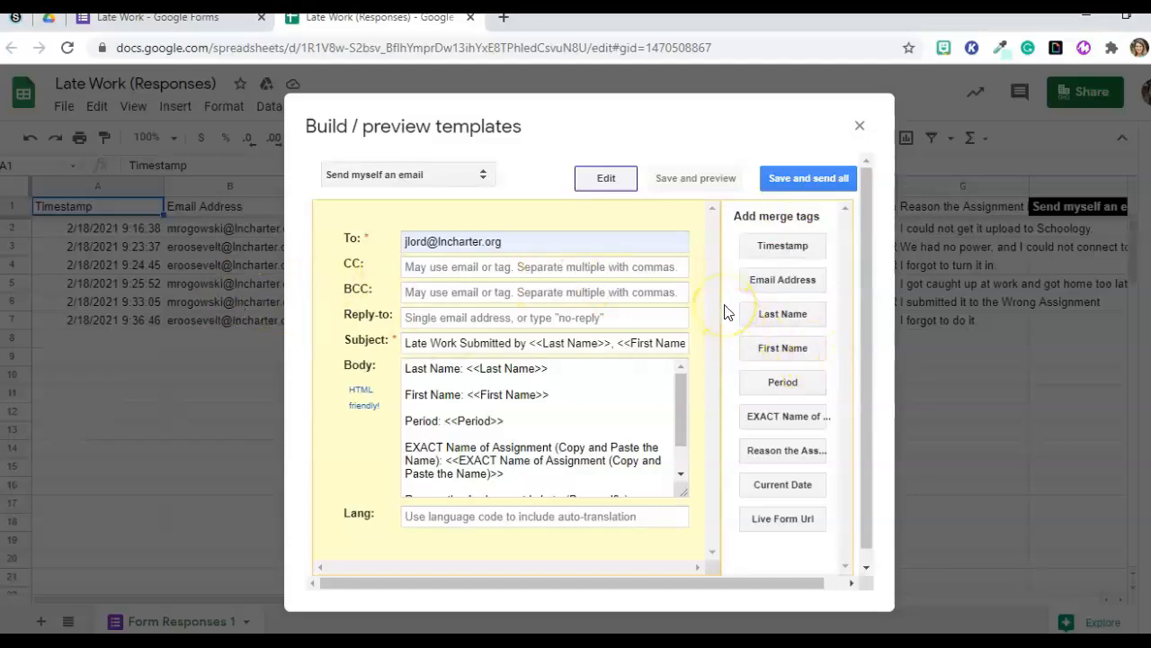
Save the template and send the merged Late Work email for all six responses.
{"action": "left_click", "coordinate": [809, 178]}
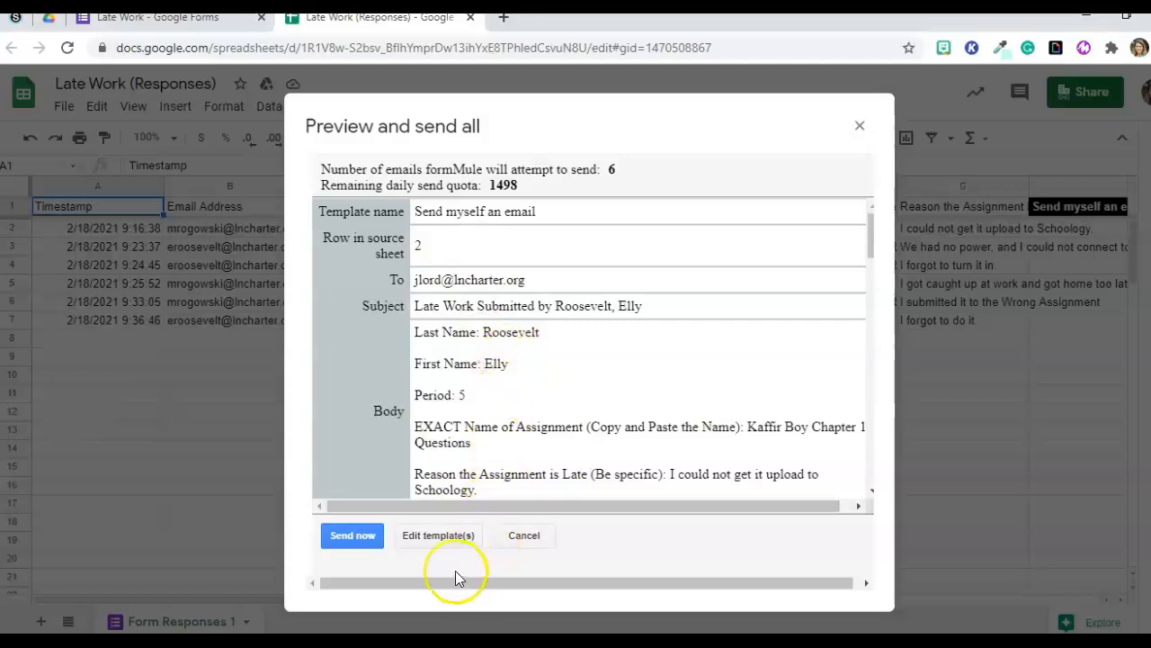
{"action": "left_click", "coordinate": [358, 540]}
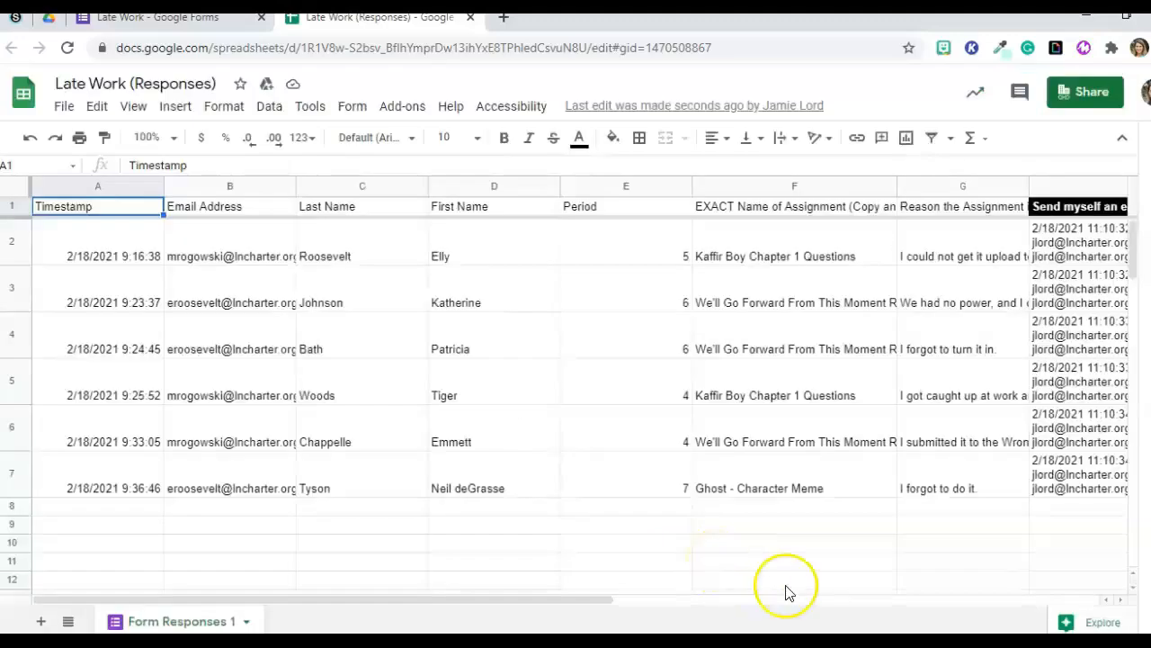
Scroll the sheet to column H's send log, then read each delivered Late Work email in Outlook.
{"action": "left_click_drag", "start_coordinate": [594, 605], "coordinate": [721, 606]}
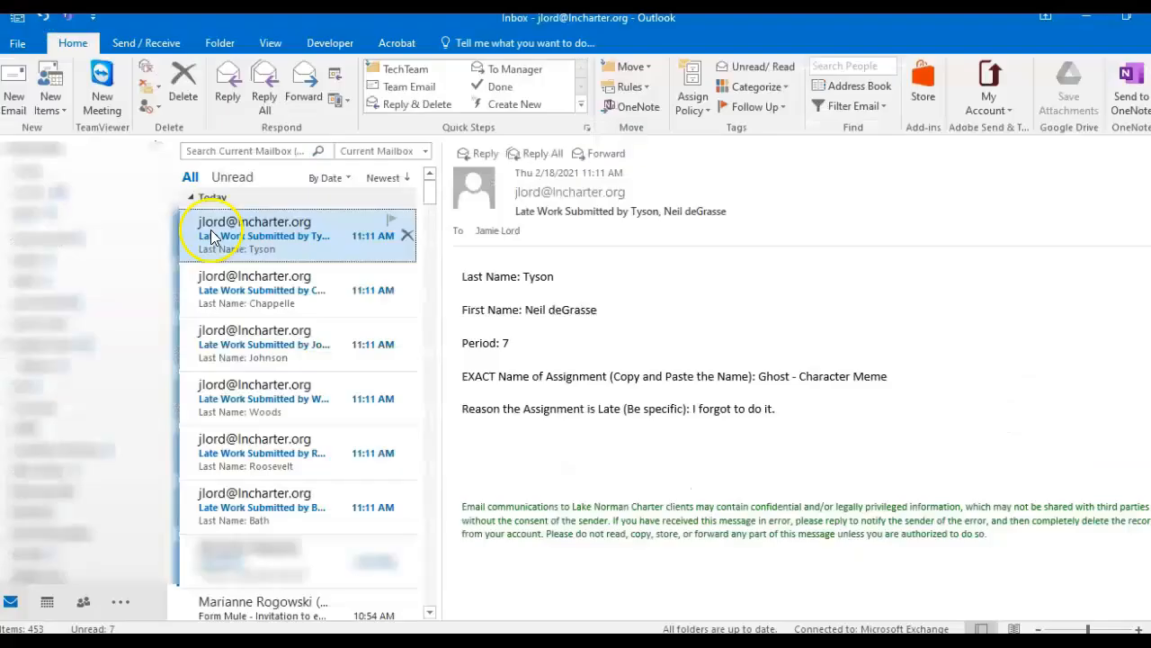
{"action": "left_click", "coordinate": [214, 289]}
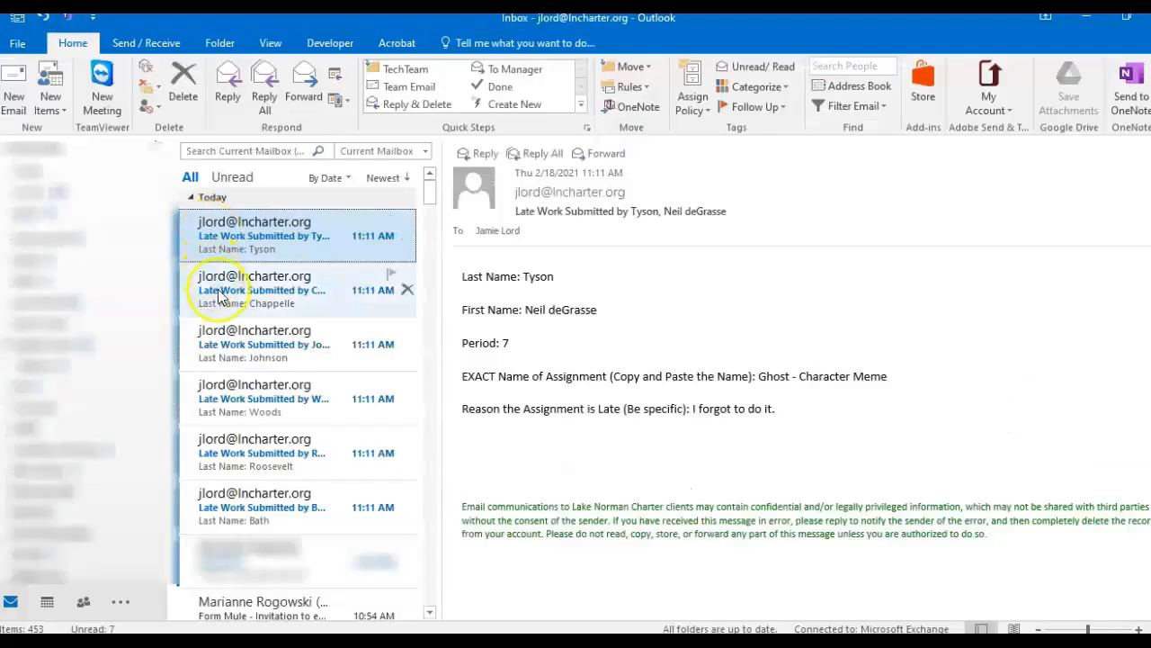
{"action": "left_click", "coordinate": [229, 339]}
{"action": "left_click", "coordinate": [229, 394]}
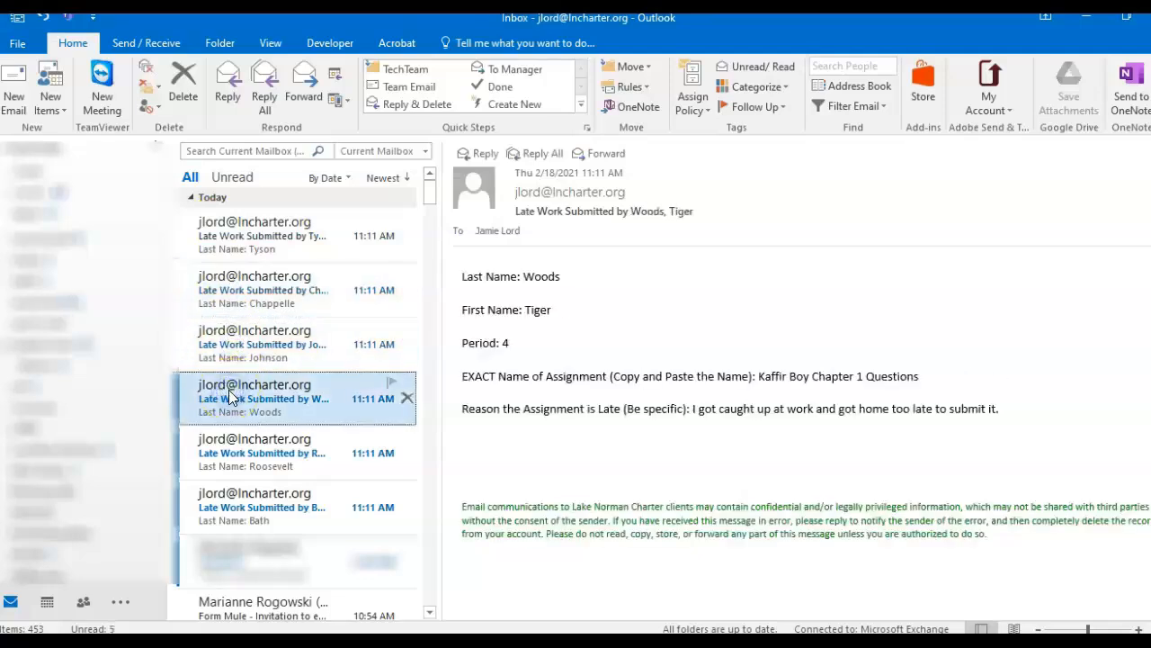
{"action": "left_click", "coordinate": [228, 446]}
{"action": "left_click", "coordinate": [236, 488]}
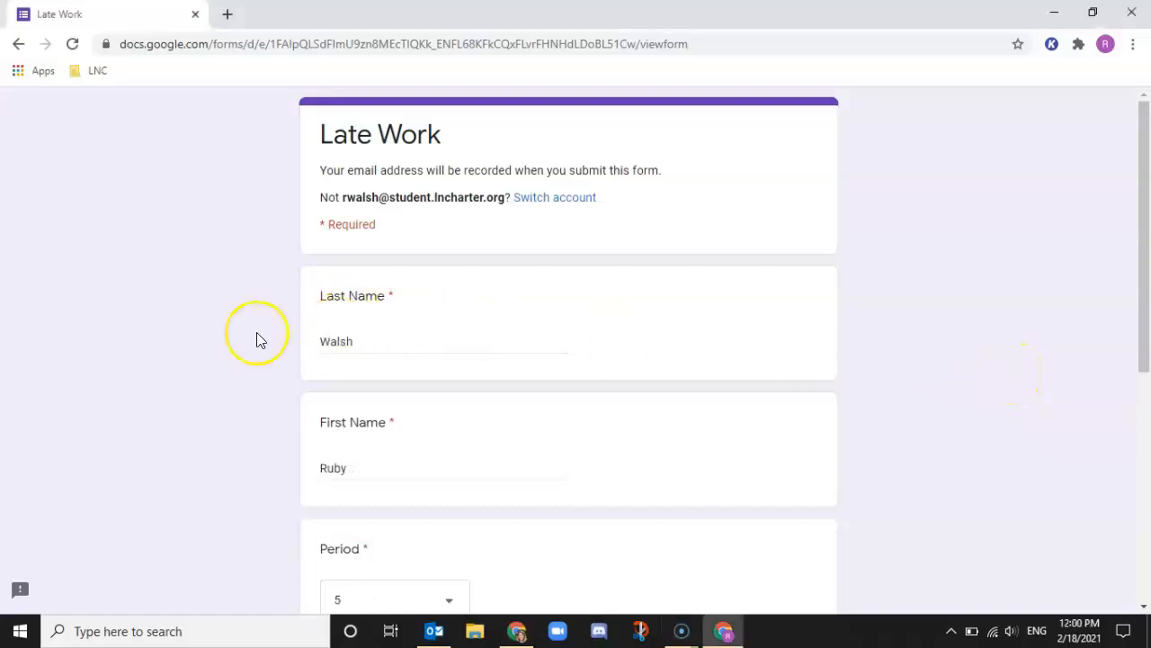
Submit the new period 5 'Argumentative Essay Final' Late Work response.
{"action": "scroll", "coordinate": [256, 340], "scroll_direction": "down", "scroll_amount": 5}
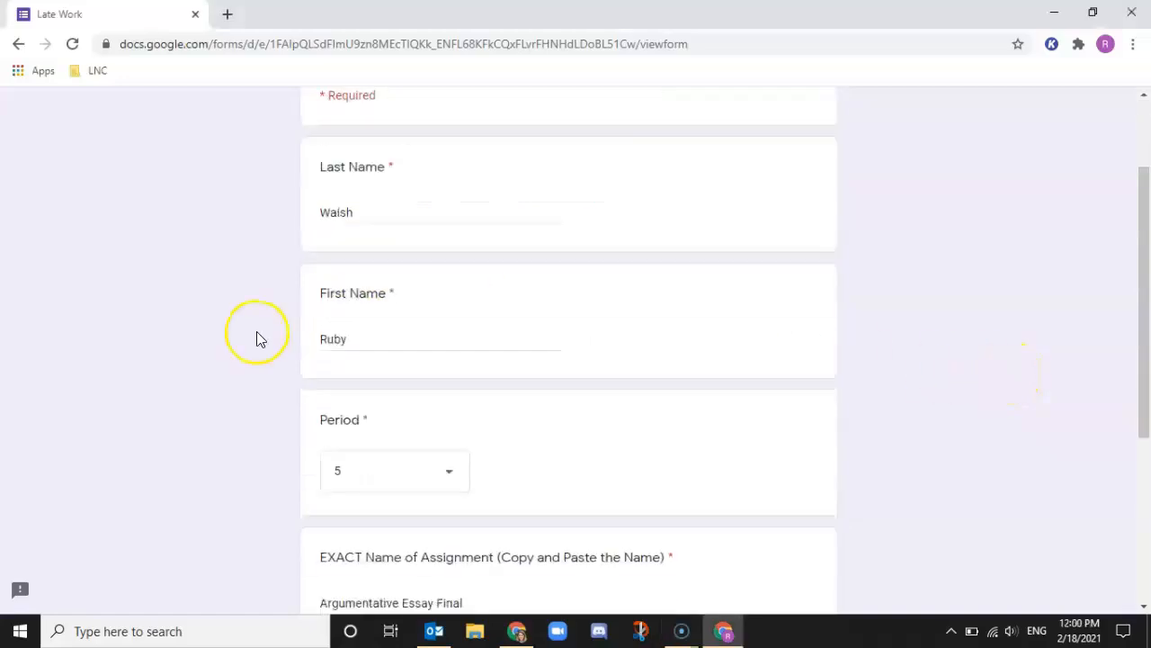
{"action": "left_click", "coordinate": [329, 481]}
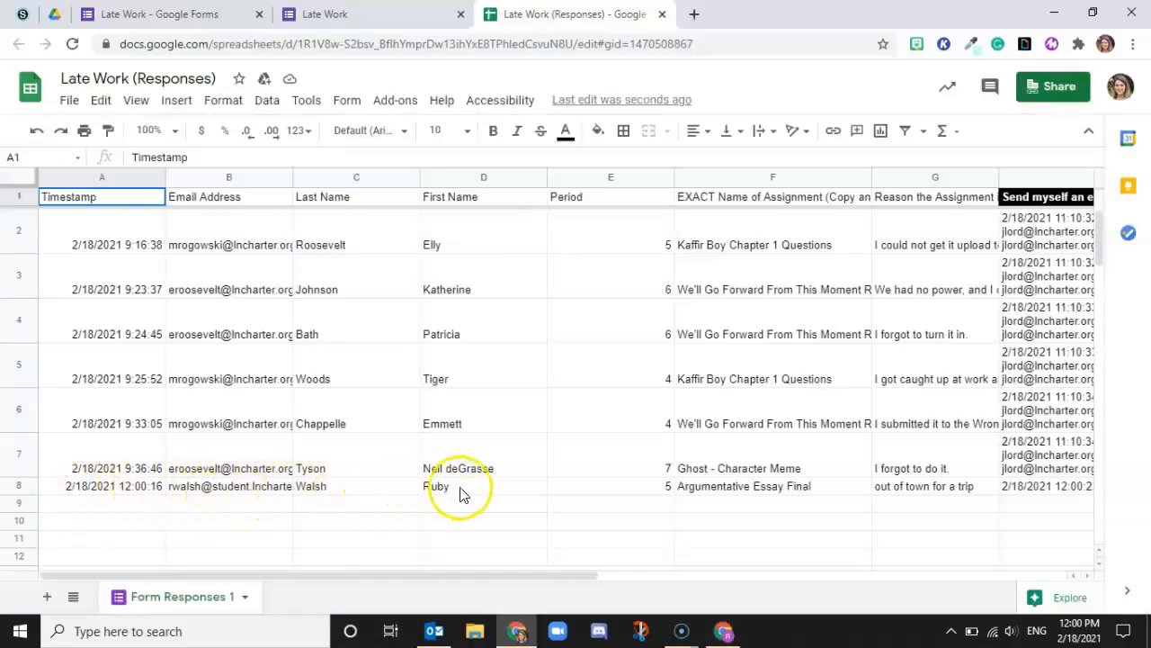
Select H8 and scroll right to confirm row 8's email was sent at 12:00:23.
{"action": "left_click", "coordinate": [1035, 484]}
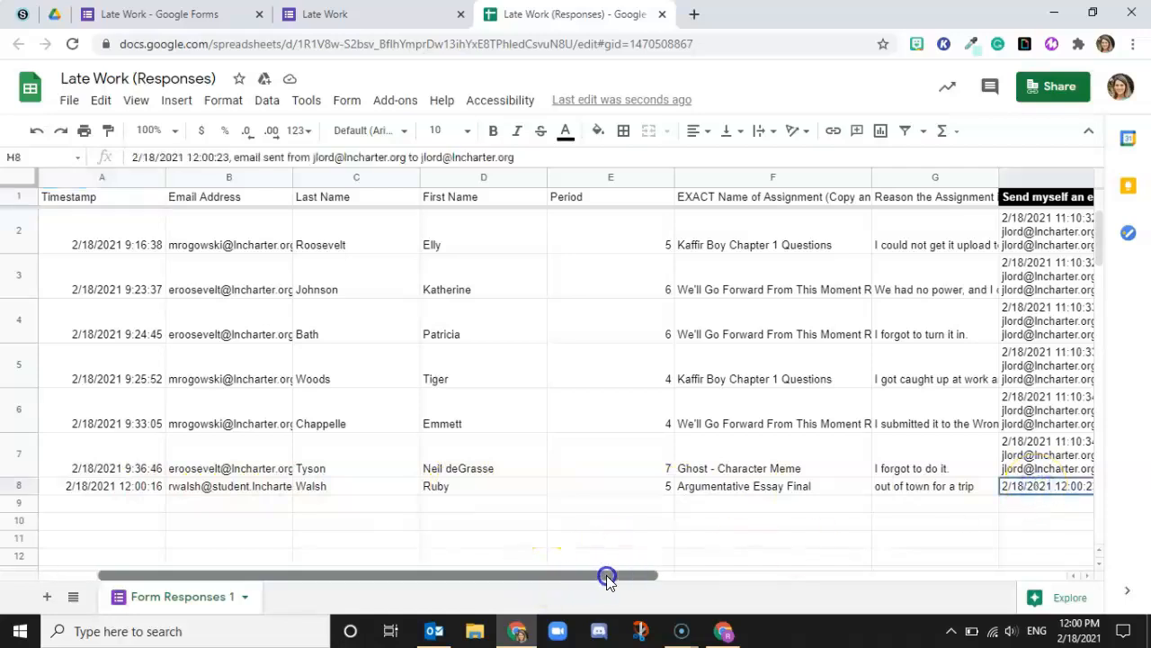
{"action": "left_click_drag", "start_coordinate": [607, 579], "coordinate": [638, 576]}
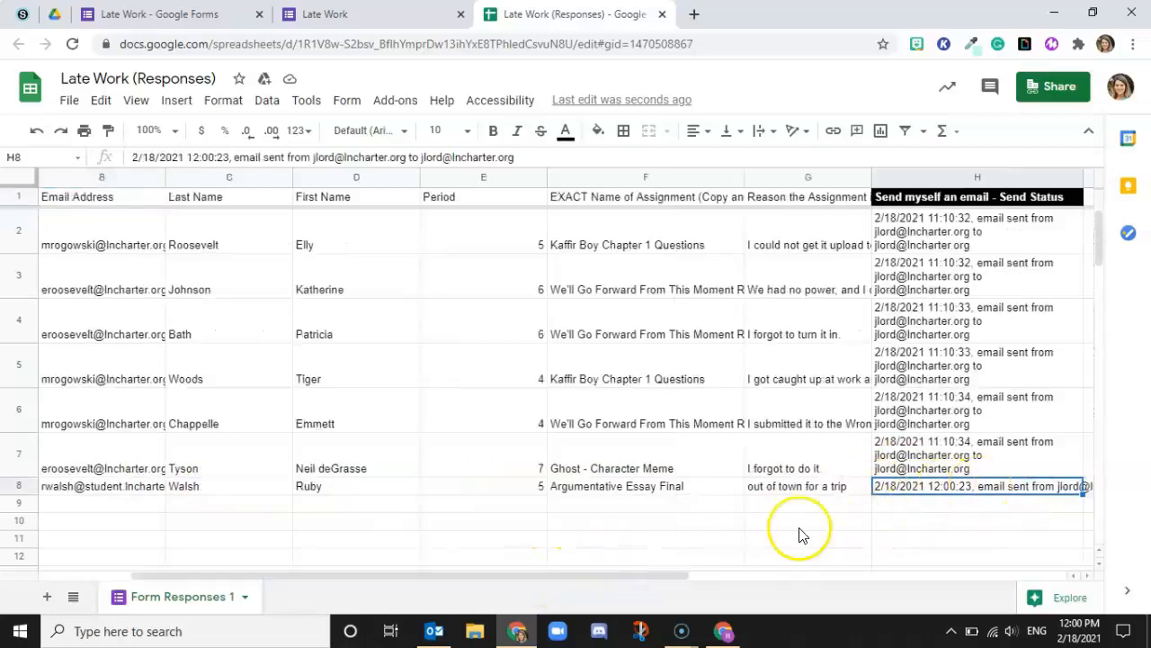
Open the newest Late Work Submitted email in Outlook (period 5, Argumentative Essay Final).
{"action": "left_click", "coordinate": [436, 630]}
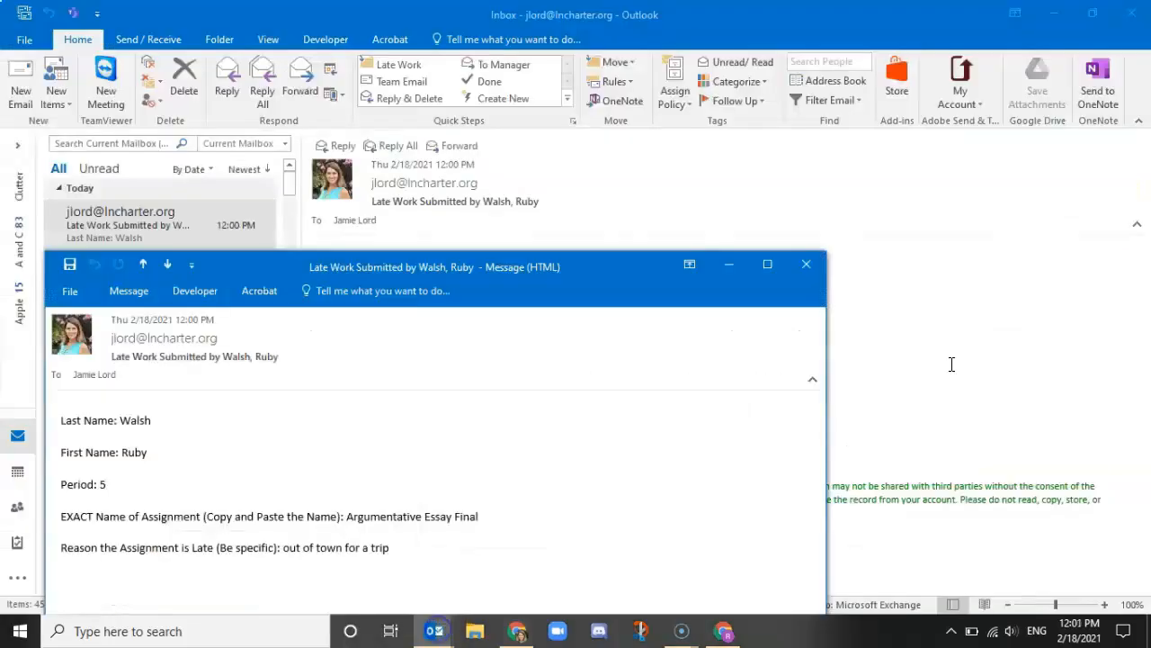